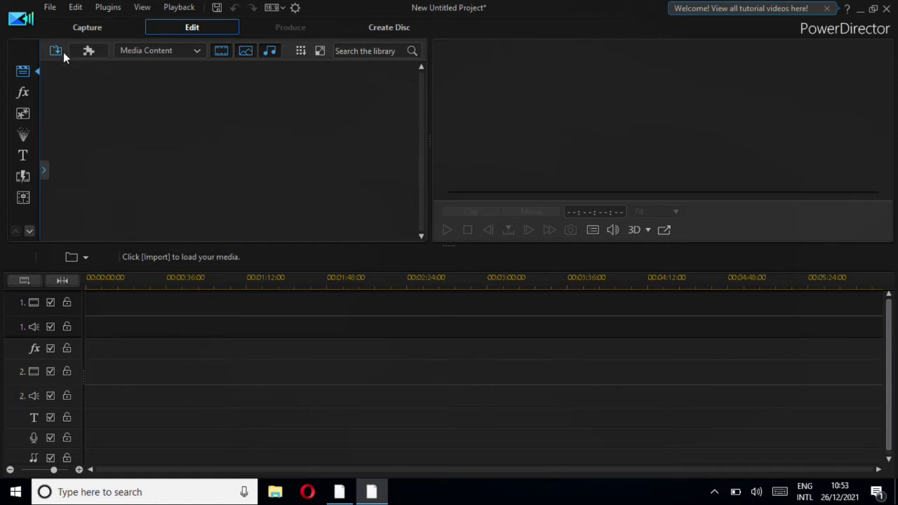
# Step: Import all four media files from the "subscribe button" folder on the Work (E:) drive into the media library
pyautogui.click(55, 52)
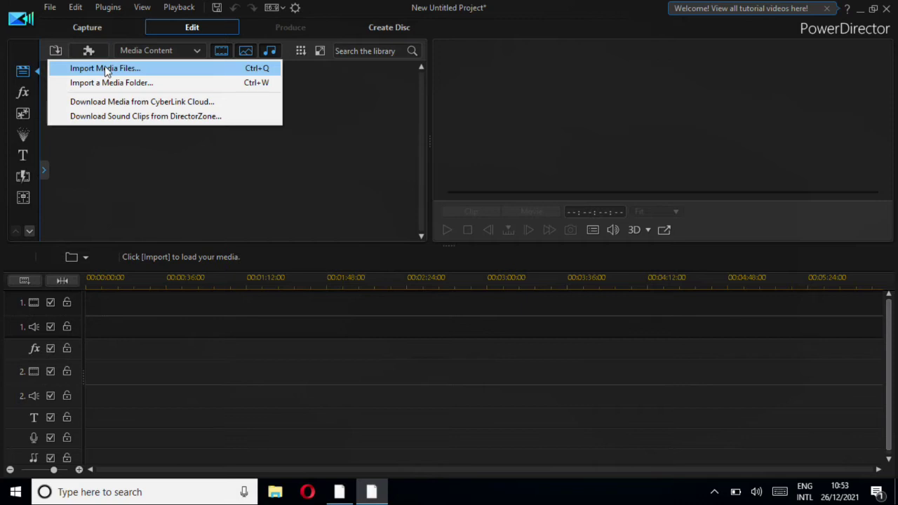
pyautogui.click(107, 70)
pyautogui.moveTo(519, 164); pyautogui.dragTo(521, 275)
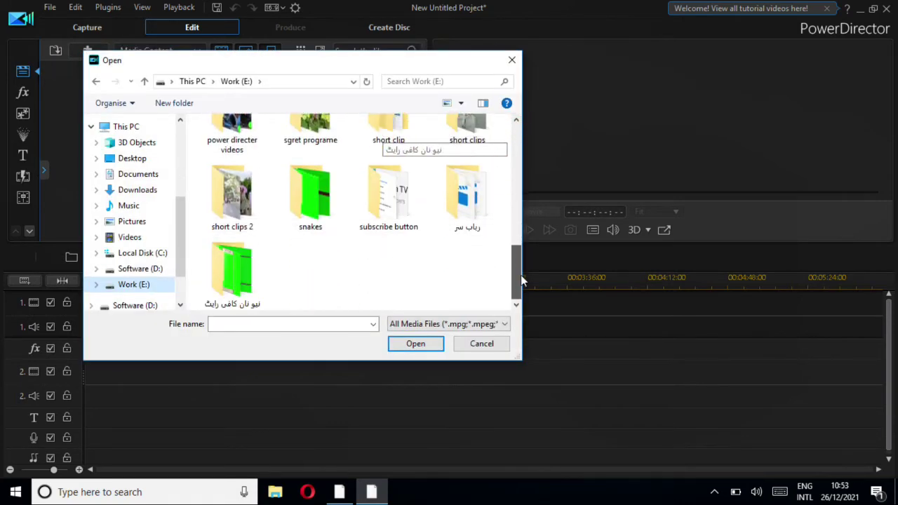
pyautogui.doubleClick(388, 214)
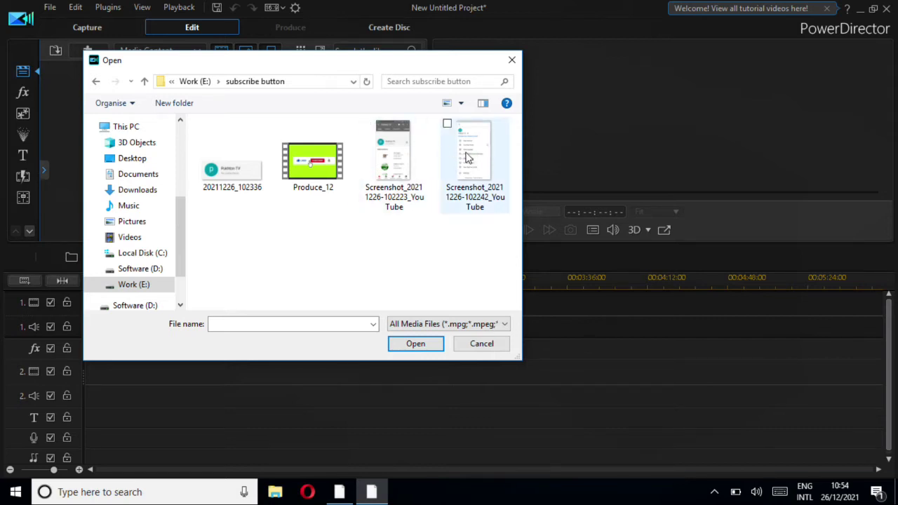
pyautogui.moveTo(477, 217); pyautogui.dragTo(238, 161)
pyautogui.click(429, 344)
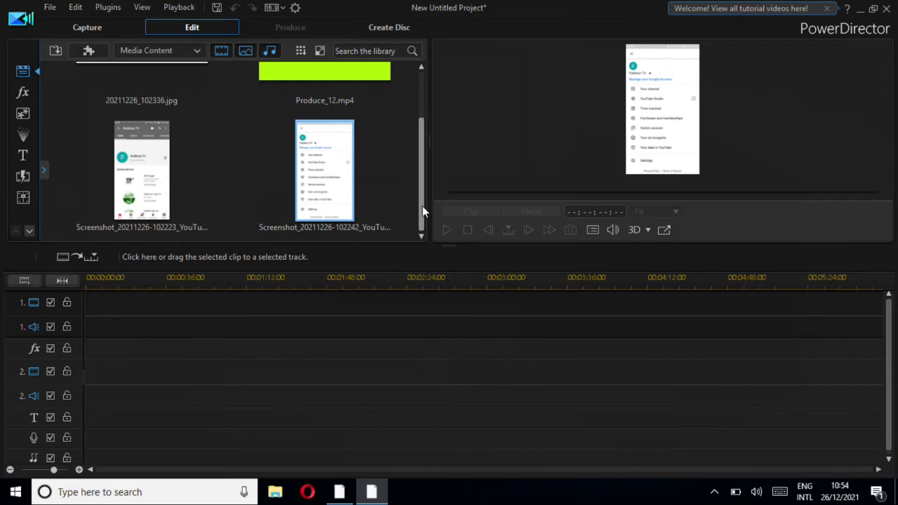
# Step: Place the channel image 20211226_102336.jpg at the start of video track 2
pyautogui.moveTo(420, 176); pyautogui.dragTo(420, 115)
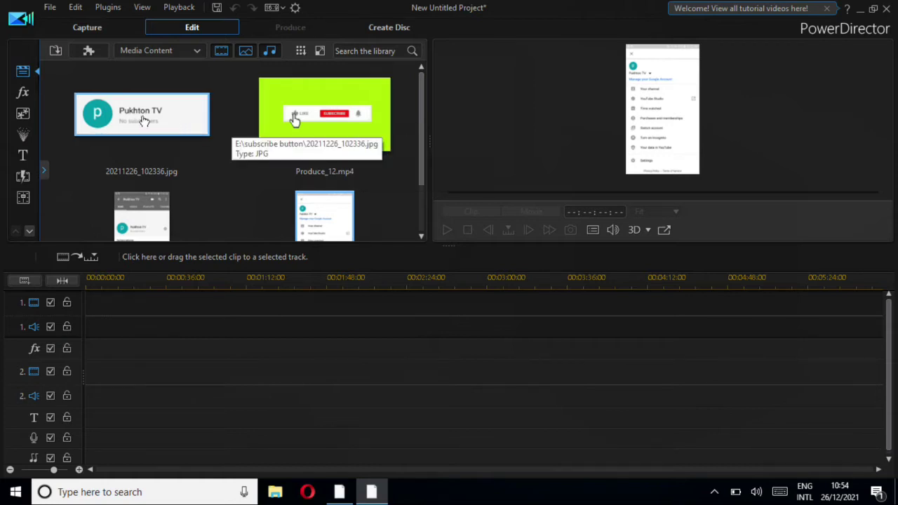
pyautogui.moveTo(144, 116); pyautogui.dragTo(83, 388)
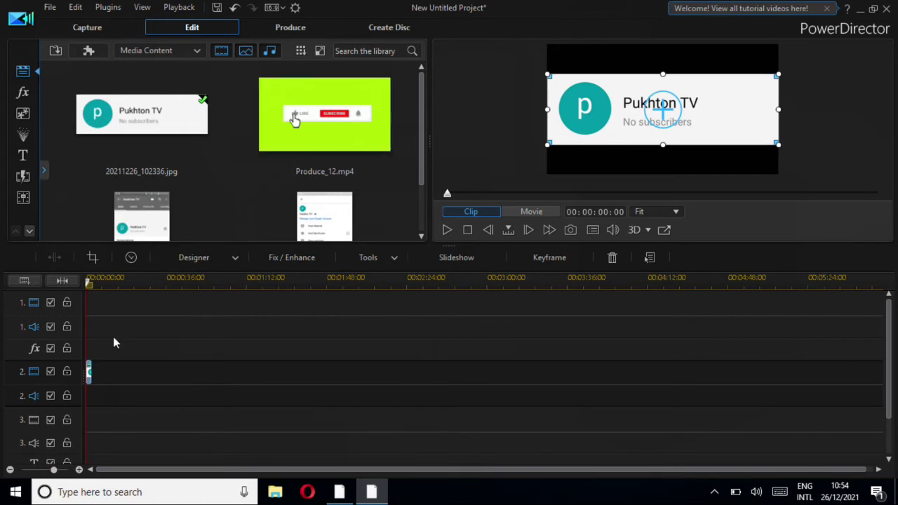
# Step: Add the dark purple 56,0,71 color board at the start of video track 1, filling the whole frame
pyautogui.click(56, 51)
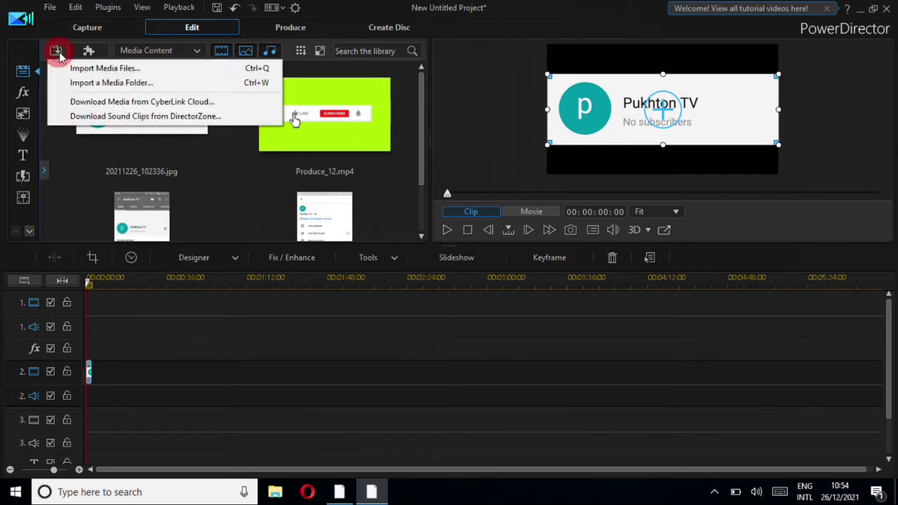
pyautogui.click(150, 50)
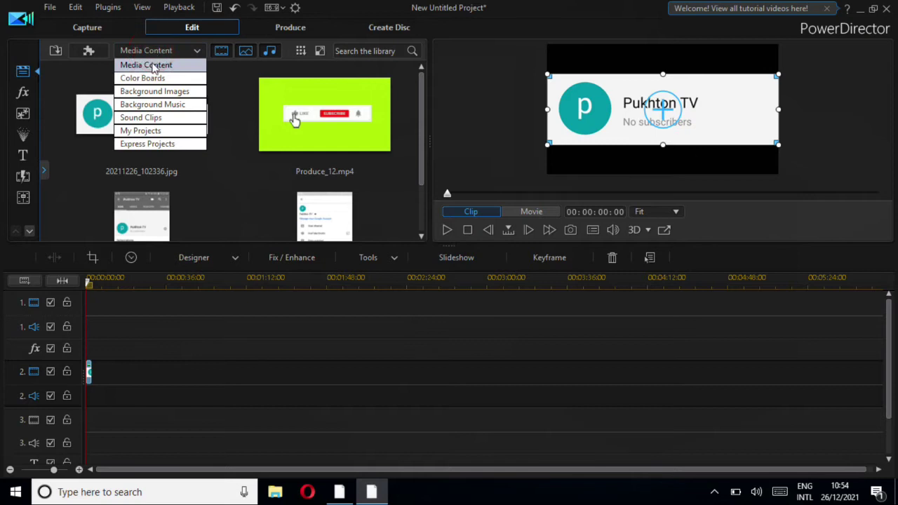
pyautogui.click(152, 78)
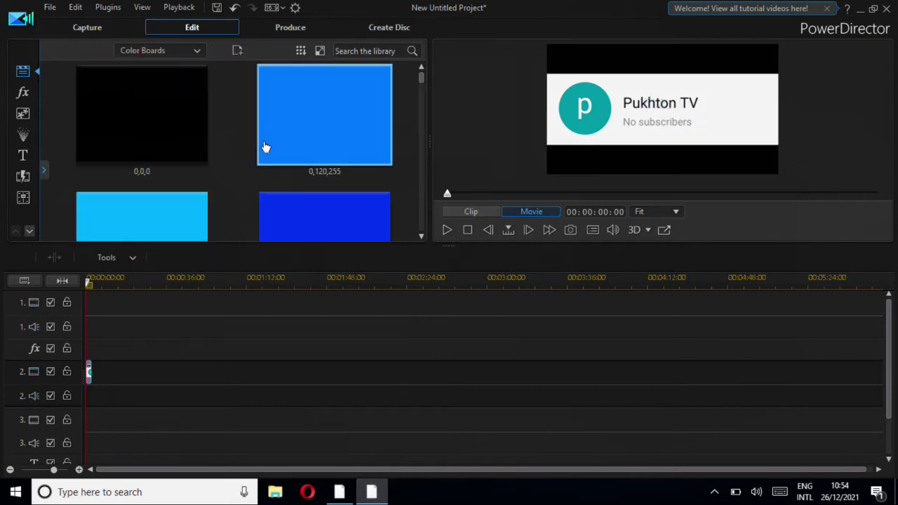
pyautogui.scroll(-2, 265, 147)
pyautogui.scroll(-5, 265, 147)
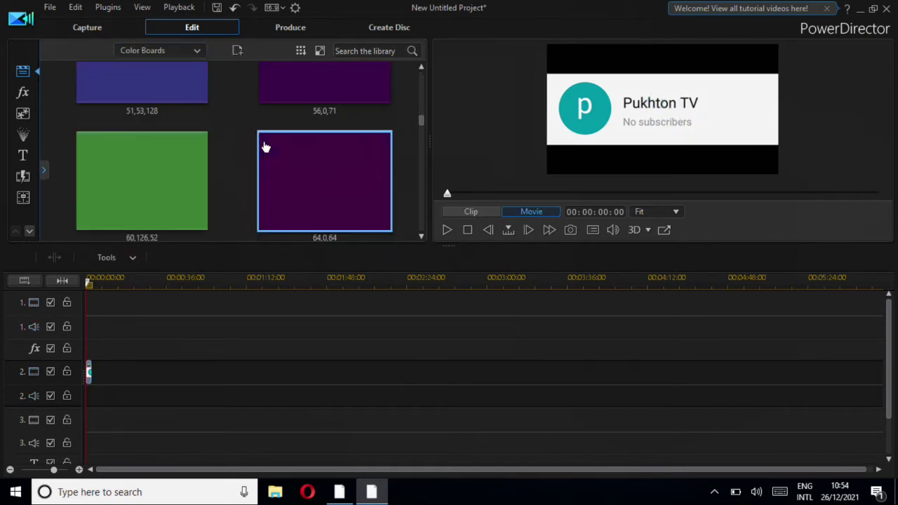
pyautogui.scroll(1, 265, 147)
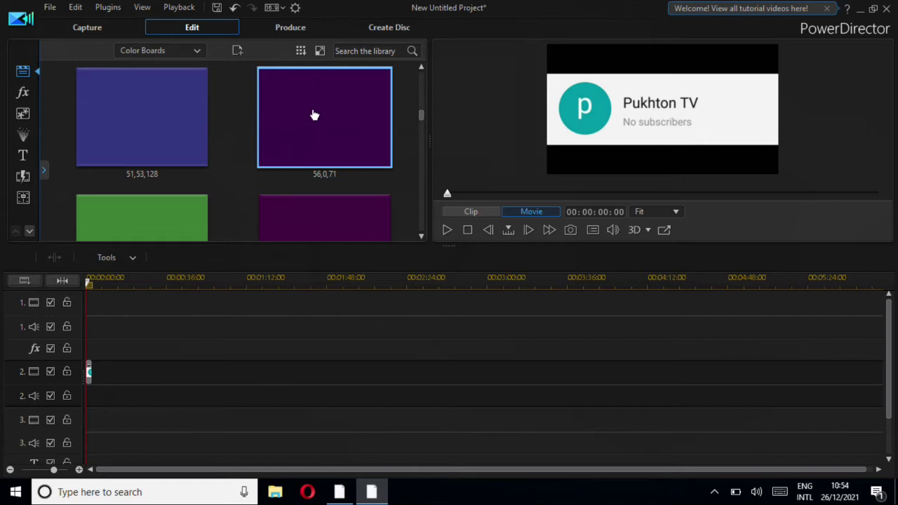
pyautogui.moveTo(315, 113); pyautogui.dragTo(79, 312)
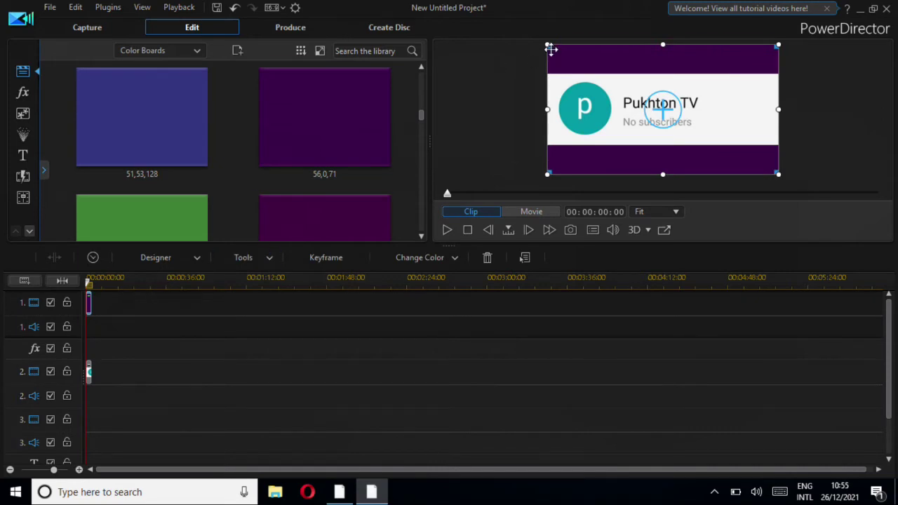
pyautogui.moveTo(547, 44); pyautogui.dragTo(565, 54)
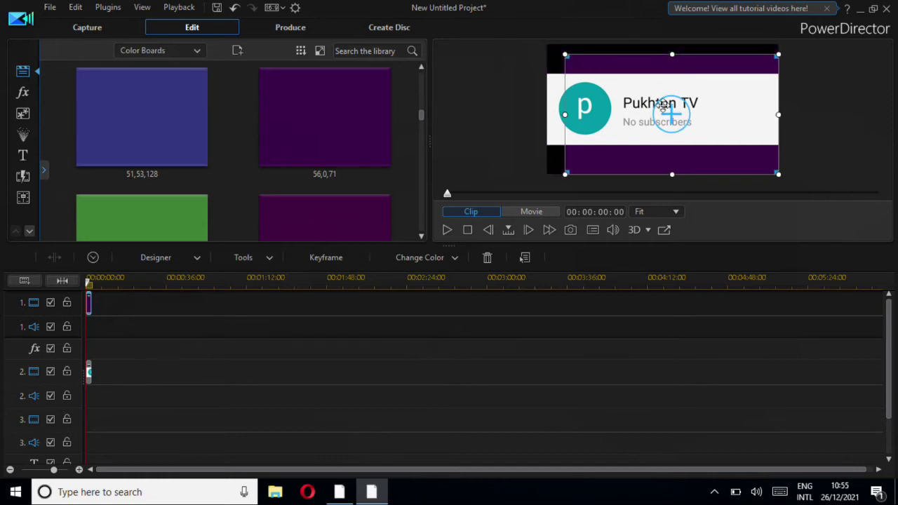
pyautogui.moveTo(565, 54); pyautogui.dragTo(548, 51)
# Step: Scale down the channel image on video track 2 slightly and centre it horizontally over the purple background
pyautogui.click(89, 371)
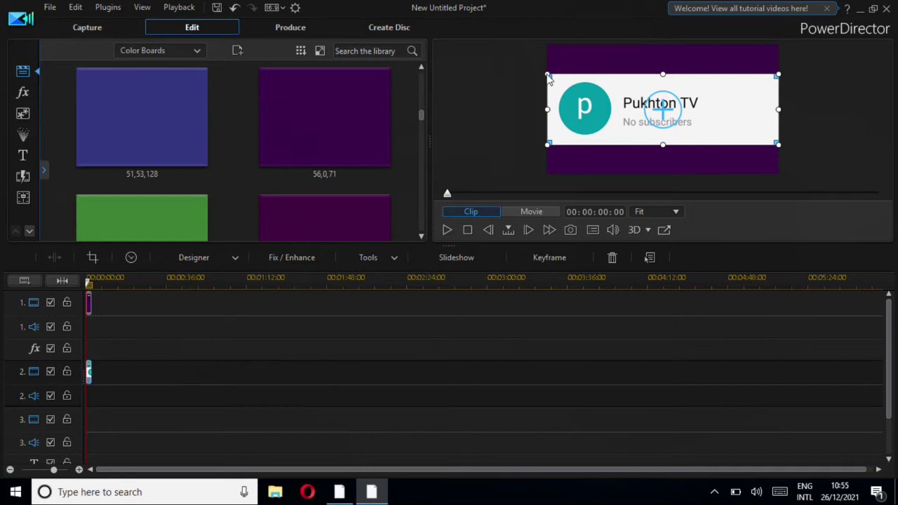
pyautogui.moveTo(548, 75); pyautogui.dragTo(580, 85)
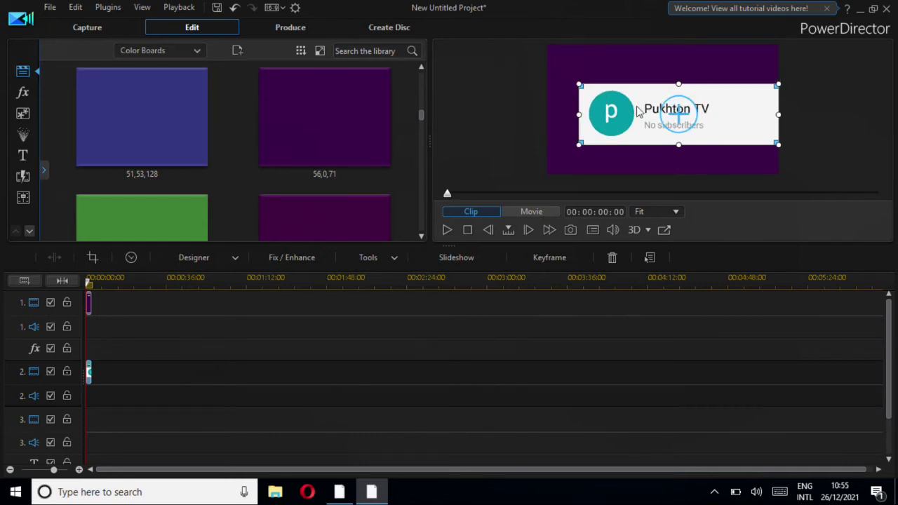
pyautogui.moveTo(638, 96); pyautogui.dragTo(624, 97)
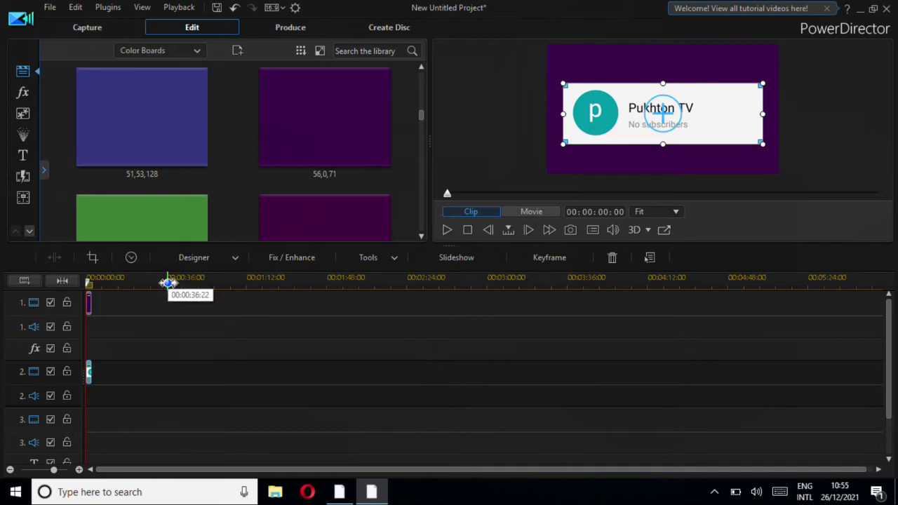
pyautogui.click(91, 372)
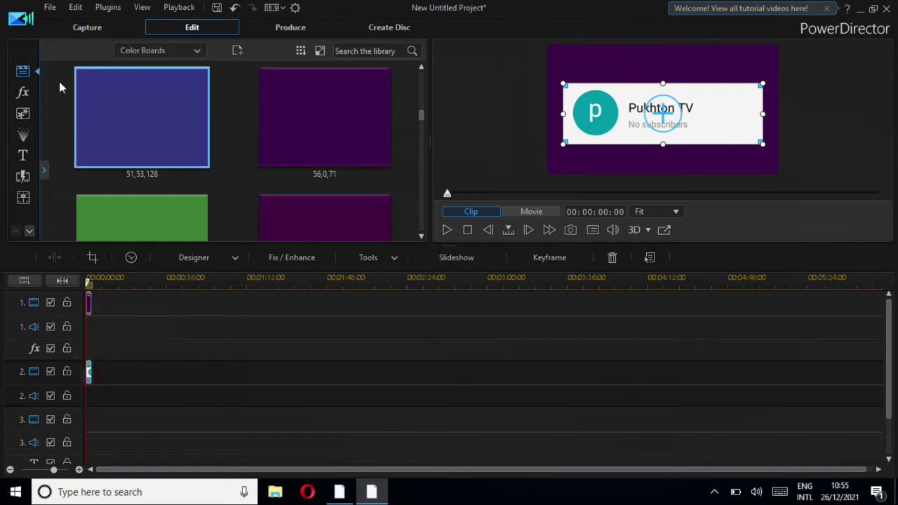
# Step: Place the Produce_12.mp4 clip from the media content at the start of video track 3
pyautogui.click(156, 51)
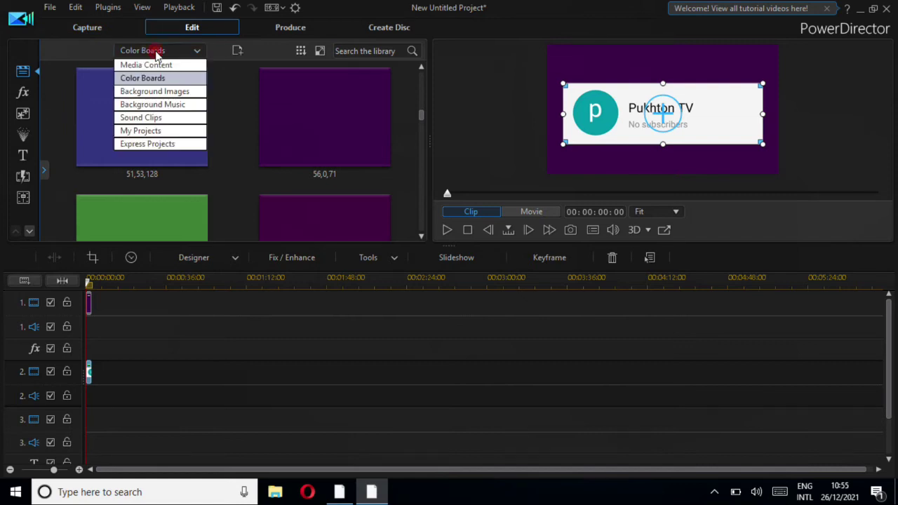
pyautogui.click(153, 64)
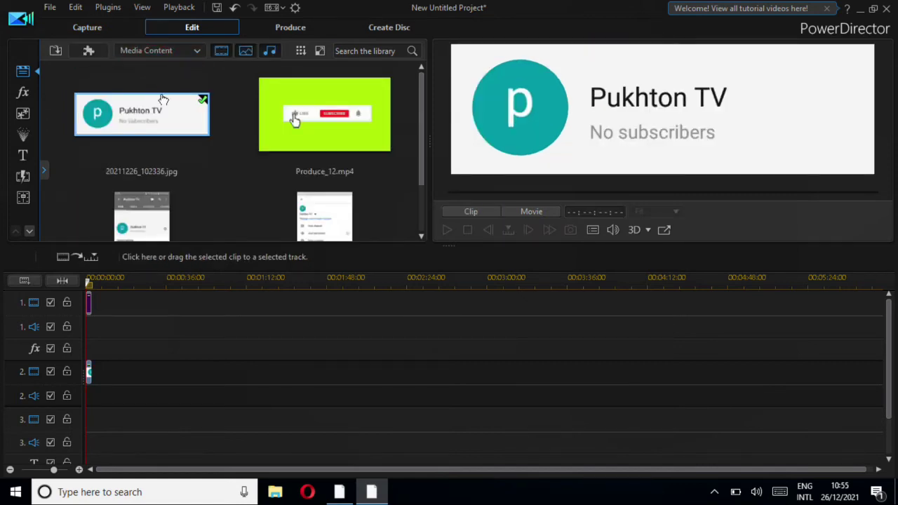
pyautogui.moveTo(324, 114); pyautogui.dragTo(88, 428)
# Step: Extend the purple color board and the channel image clips to match the end of the Produce_12 clip at 00:00:06:12
pyautogui.moveTo(138, 283); pyautogui.dragTo(184, 283)
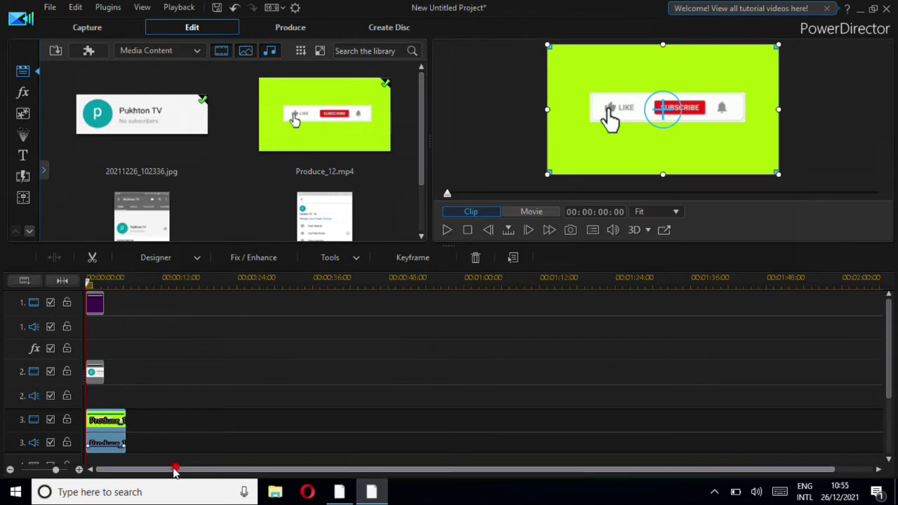
pyautogui.moveTo(107, 279); pyautogui.dragTo(190, 278)
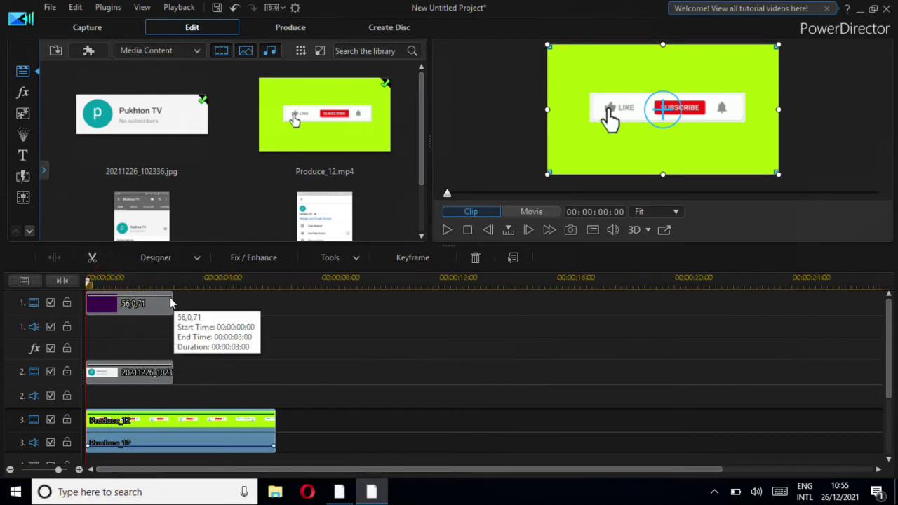
pyautogui.click(170, 303)
pyautogui.moveTo(172, 303); pyautogui.dragTo(274, 303)
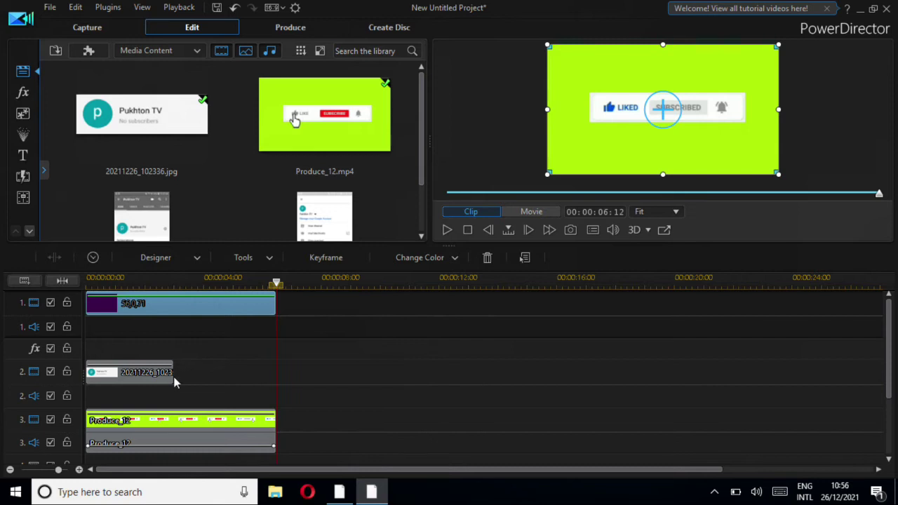
pyautogui.click(175, 374)
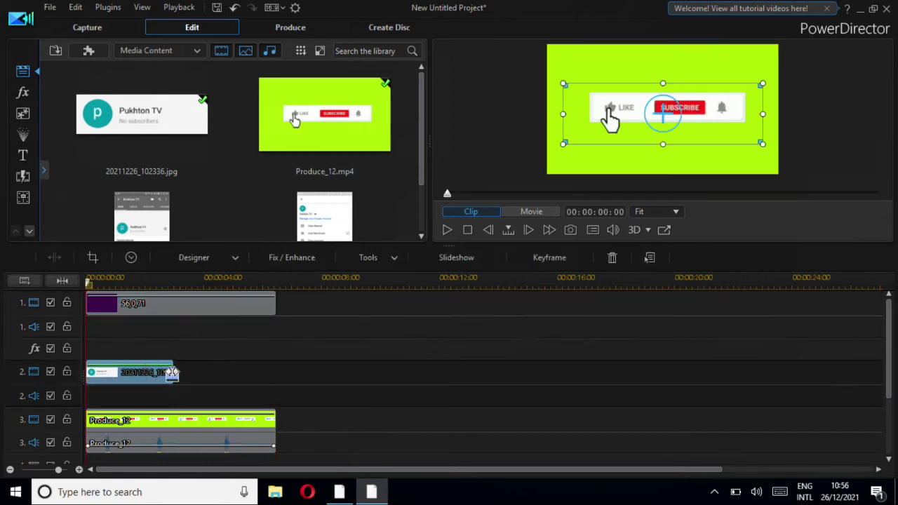
pyautogui.moveTo(172, 372); pyautogui.dragTo(276, 373)
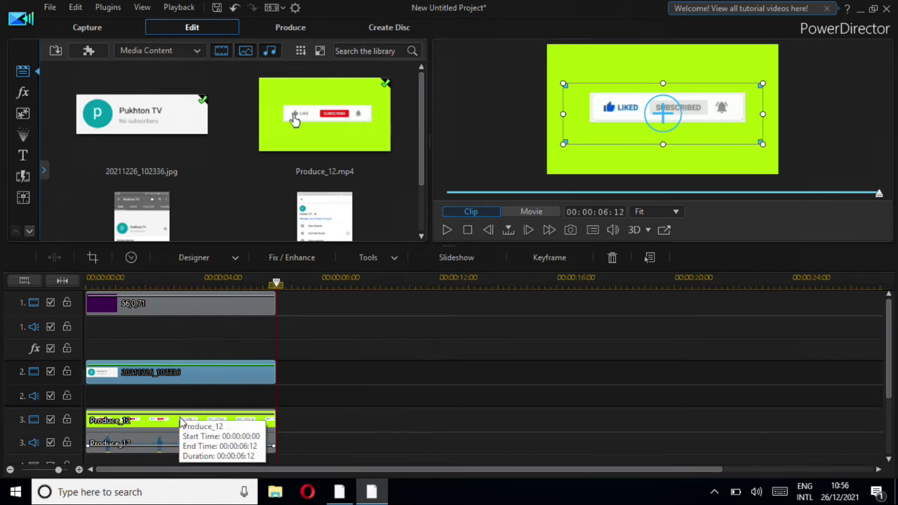
# Step: Enable Chroma Key for the Produce_12 clip in the PiP Designer and sample its lime-green background as the key color
pyautogui.click(139, 425)
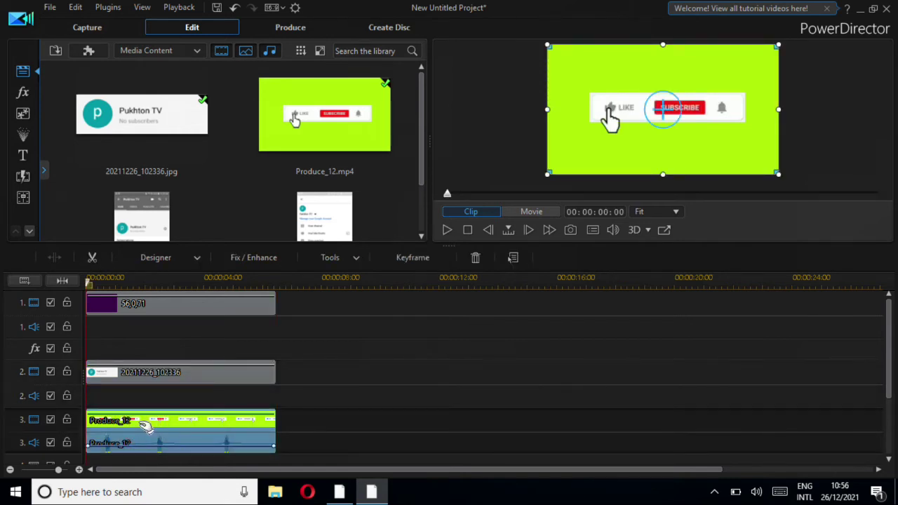
pyautogui.doubleClick(144, 426)
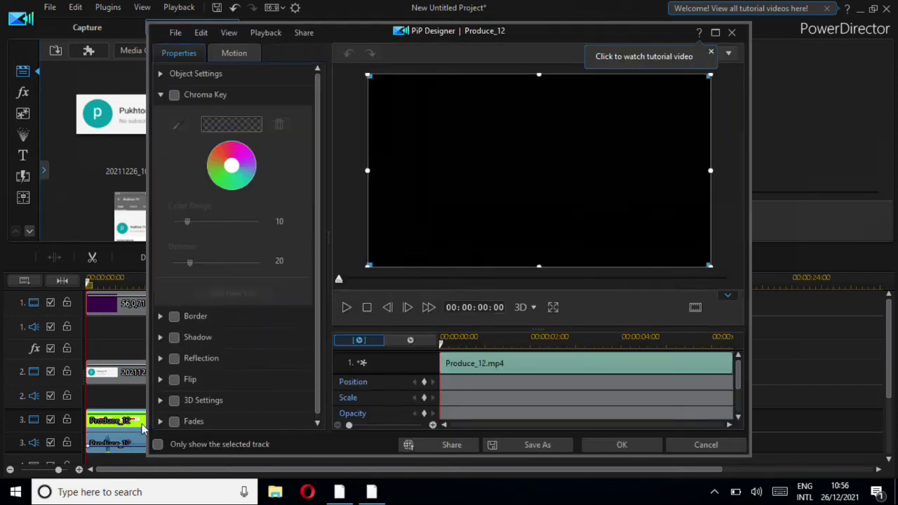
pyautogui.click(175, 96)
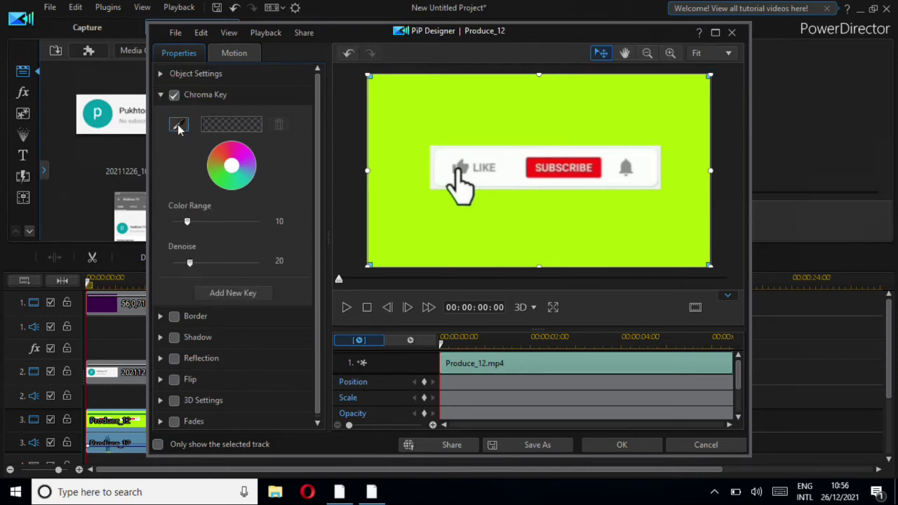
pyautogui.click(430, 123)
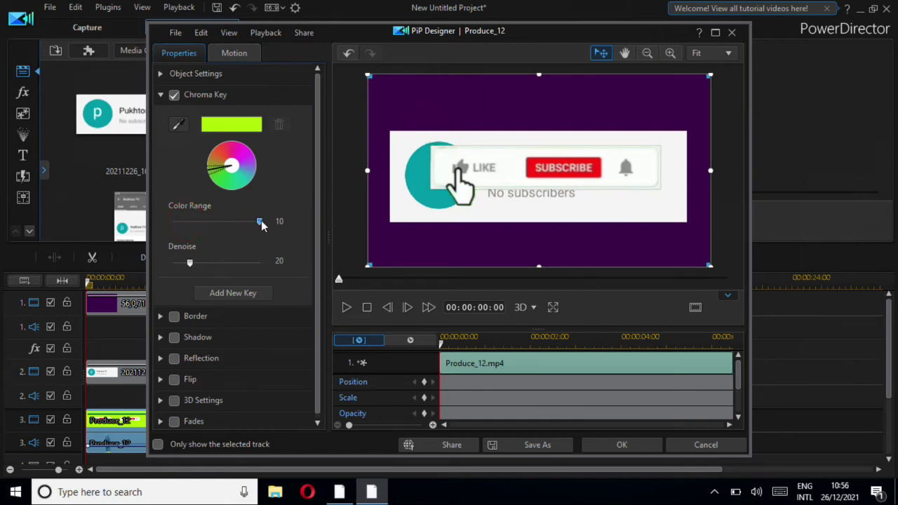
# Step: Set the chroma key's Color Range to 16, increase Denoise, and apply the changes to the clip
pyautogui.moveTo(218, 224); pyautogui.dragTo(195, 224)
pyautogui.moveTo(190, 262); pyautogui.dragTo(195, 264)
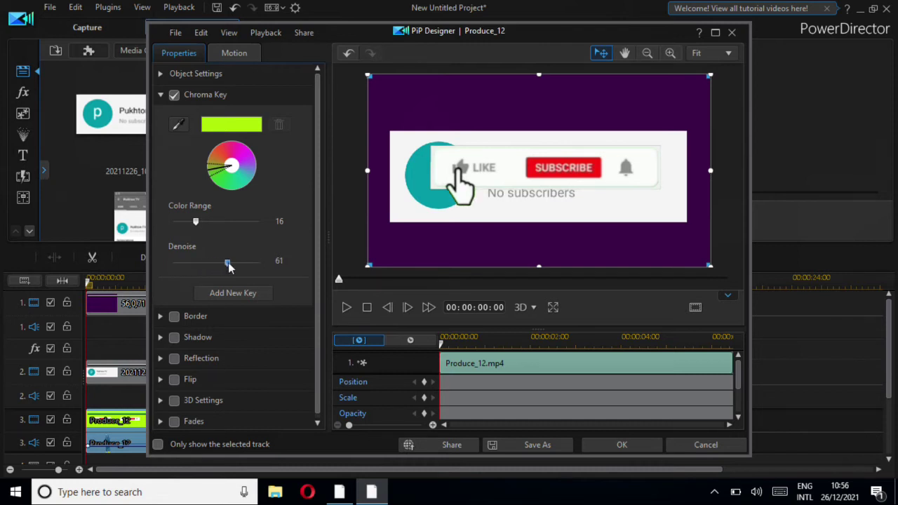
pyautogui.click(619, 447)
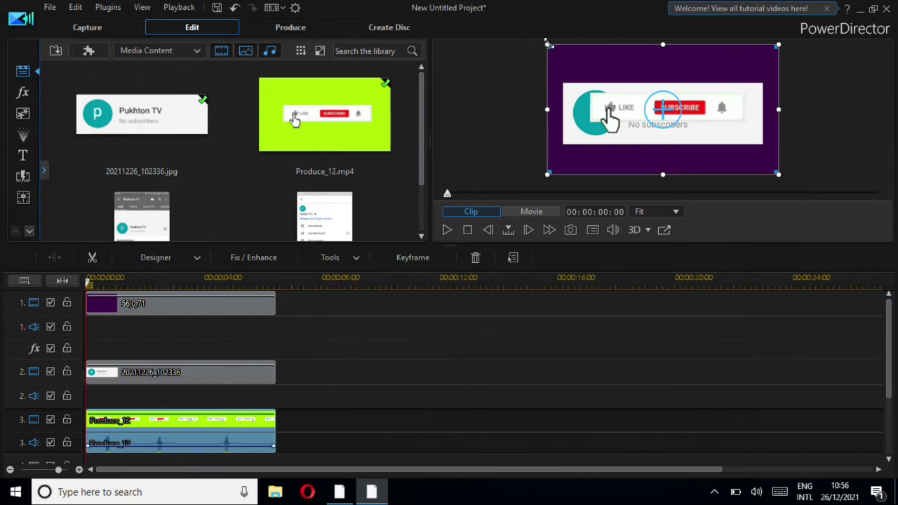
# Step: Scale down the Like and Subscribe overlay, enlarge the preview area, and move the overlay directly beneath the channel name
pyautogui.moveTo(548, 44); pyautogui.dragTo(611, 81)
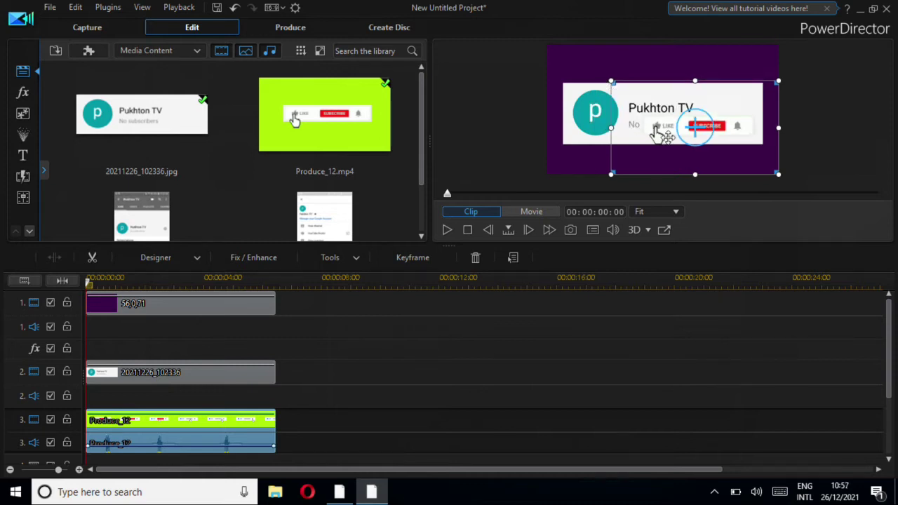
pyautogui.click(652, 211)
pyautogui.click(498, 172)
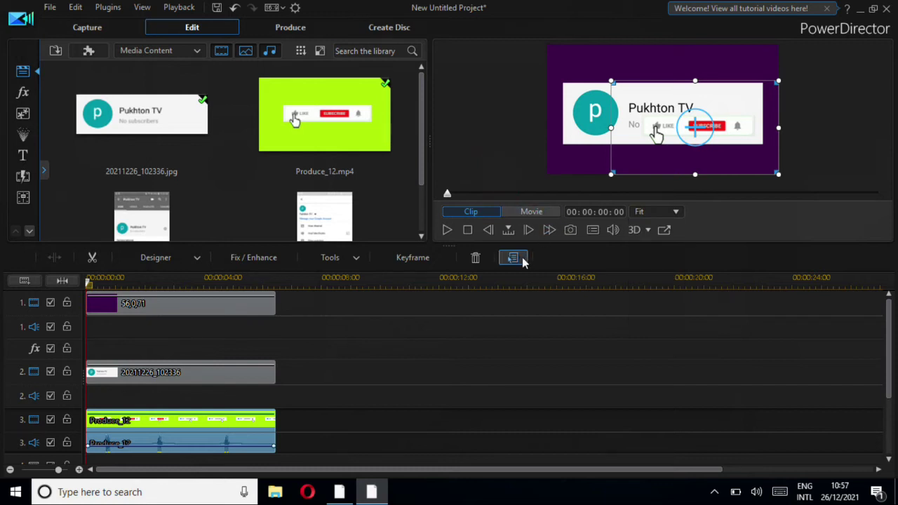
pyautogui.moveTo(449, 245); pyautogui.dragTo(457, 349)
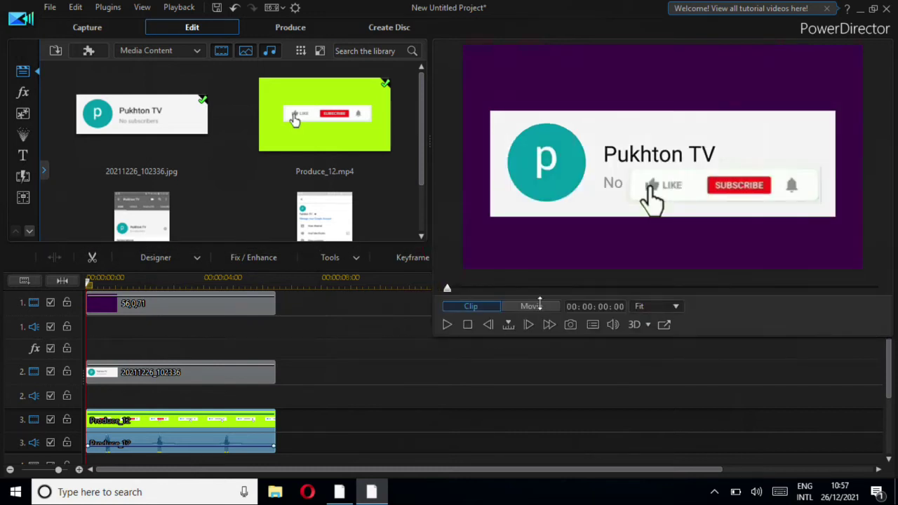
pyautogui.click(670, 205)
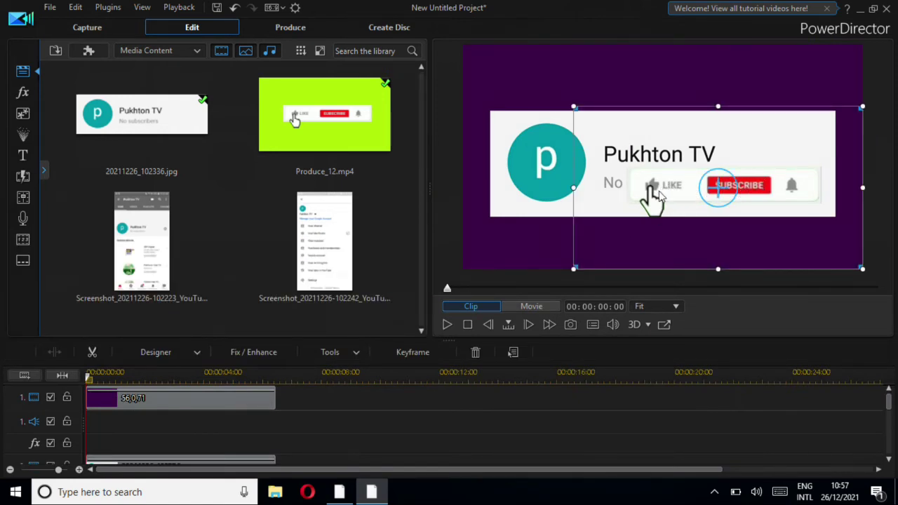
pyautogui.moveTo(668, 187); pyautogui.dragTo(644, 208)
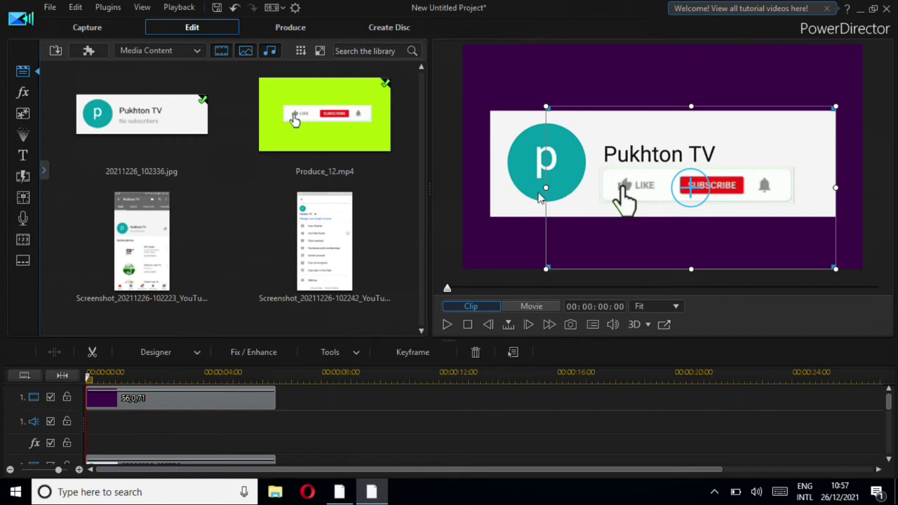
# Step: Enlarge the Like and Subscribe overlay and reposition it beneath the channel name, clear of the round profile picture
pyautogui.moveTo(546, 187); pyautogui.dragTo(489, 187)
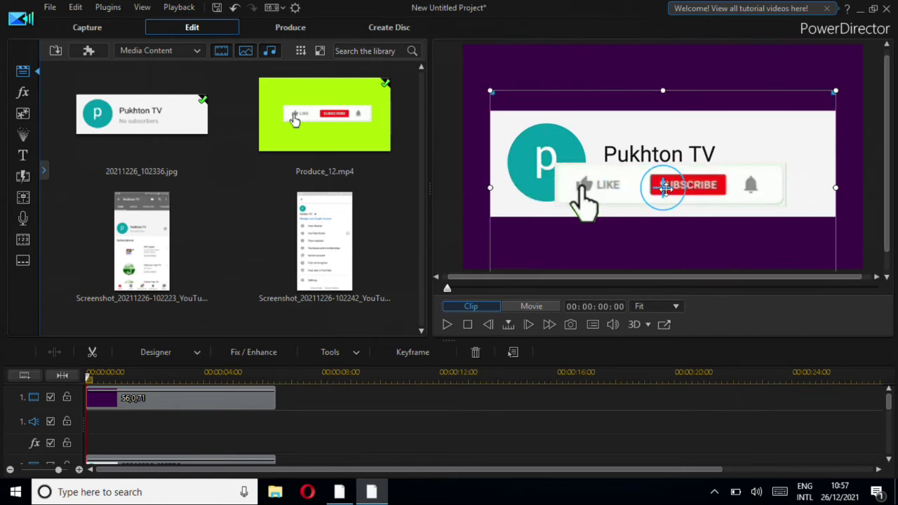
pyautogui.moveTo(662, 187); pyautogui.dragTo(702, 188)
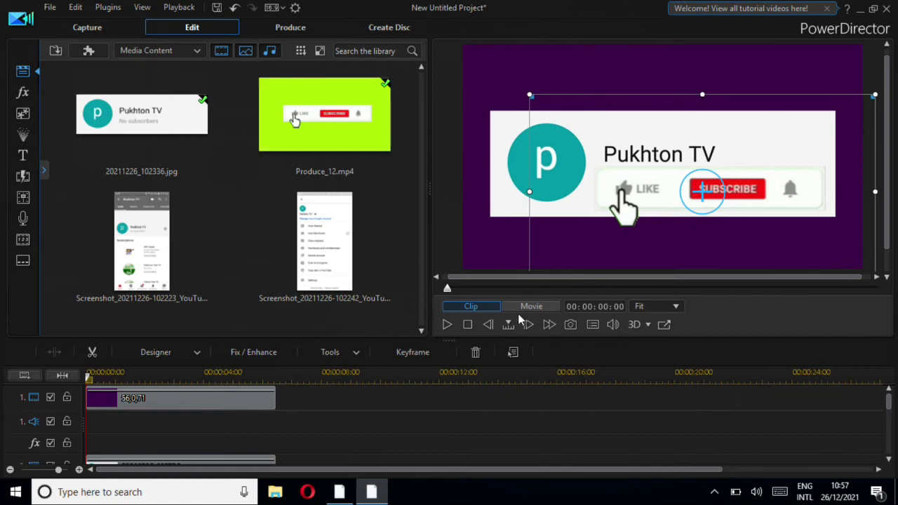
pyautogui.click(649, 308)
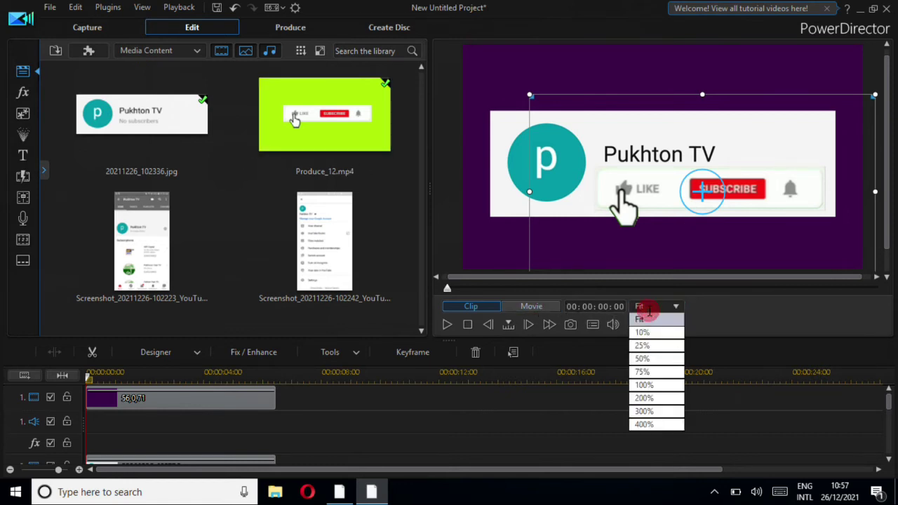
pyautogui.click(649, 313)
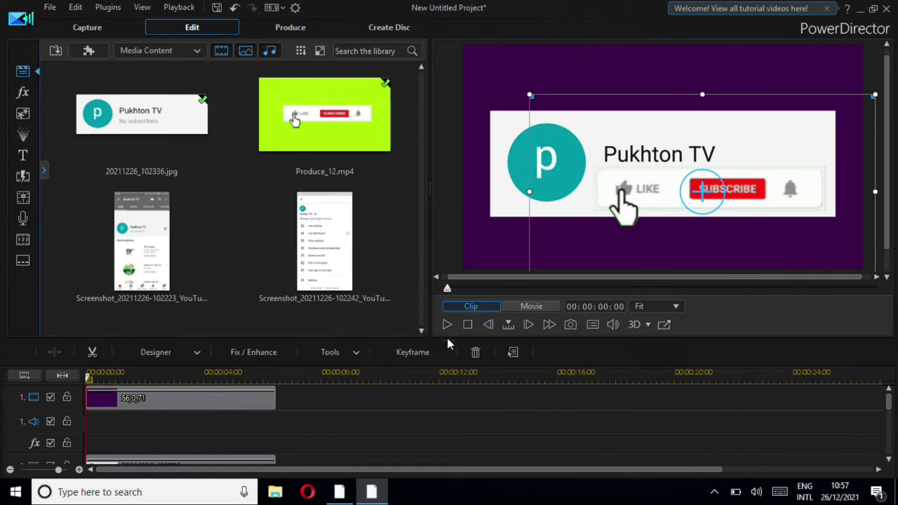
# Step: Enlarge the timeline area and review the color board, channel image and Produce_12 clips one by one
pyautogui.moveTo(448, 343); pyautogui.dragTo(457, 291)
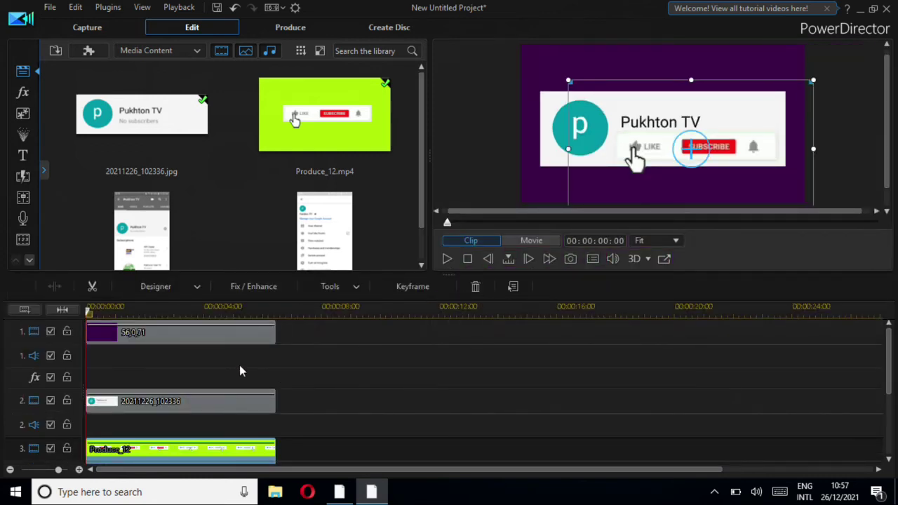
pyautogui.click(63, 310)
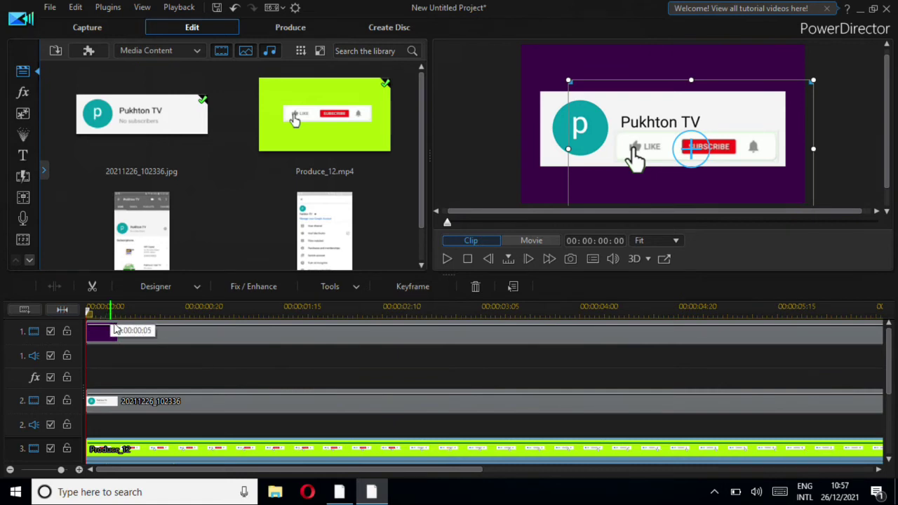
pyautogui.click(142, 334)
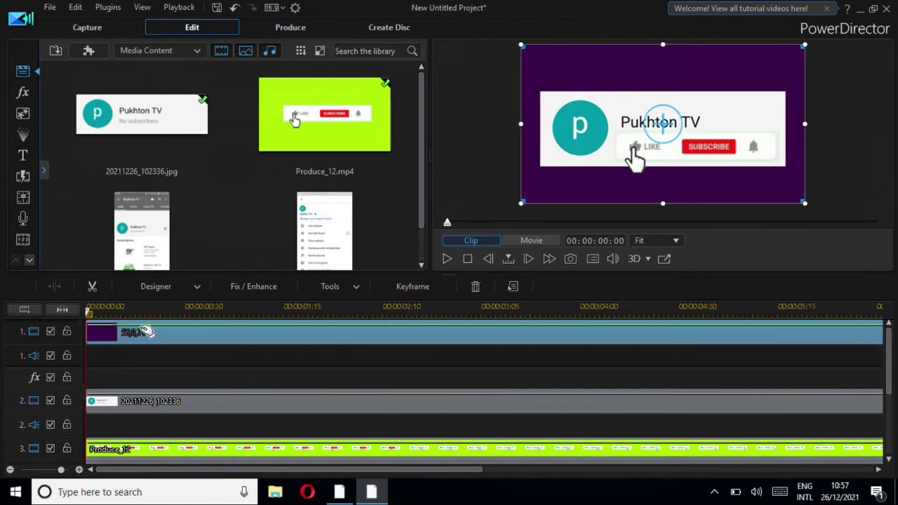
pyautogui.click(156, 403)
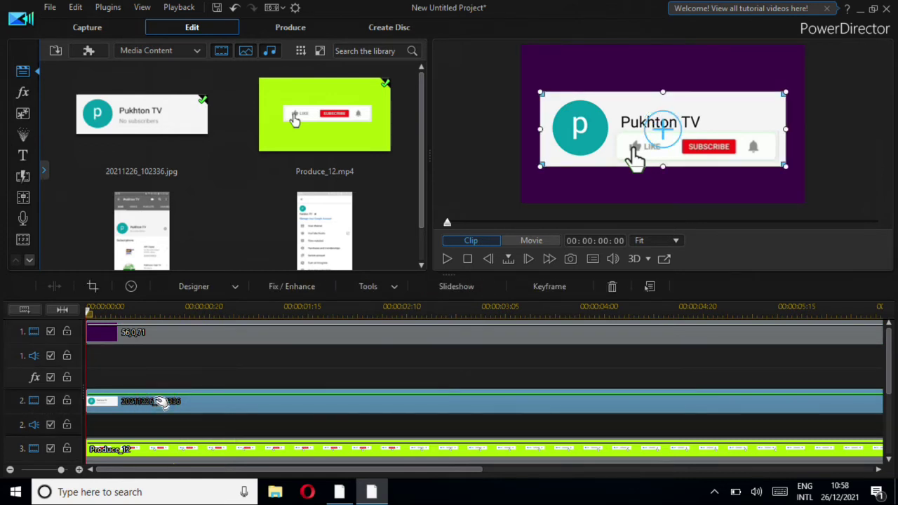
pyautogui.click(185, 454)
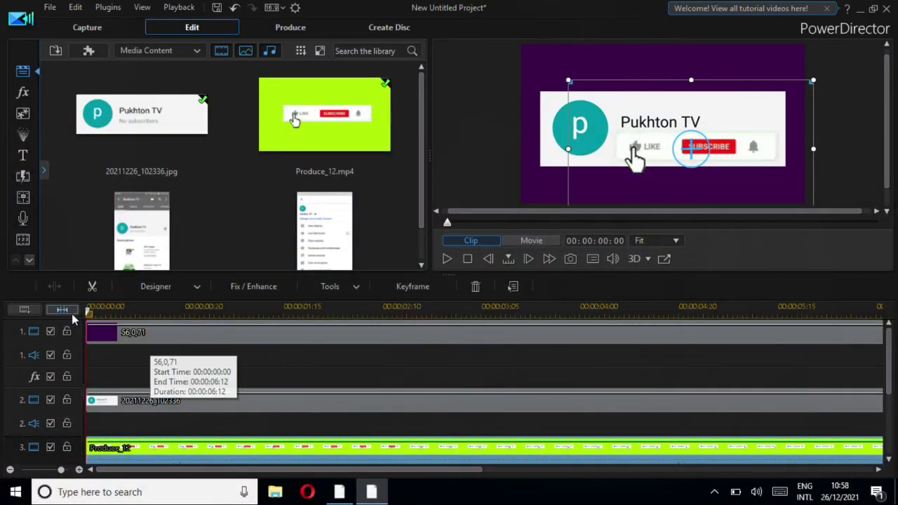
# Step: Play back the composition and produce it as an Android video with the MPEG-4 1280 x 720/25p (3 Mbps) profile
pyautogui.click(297, 32)
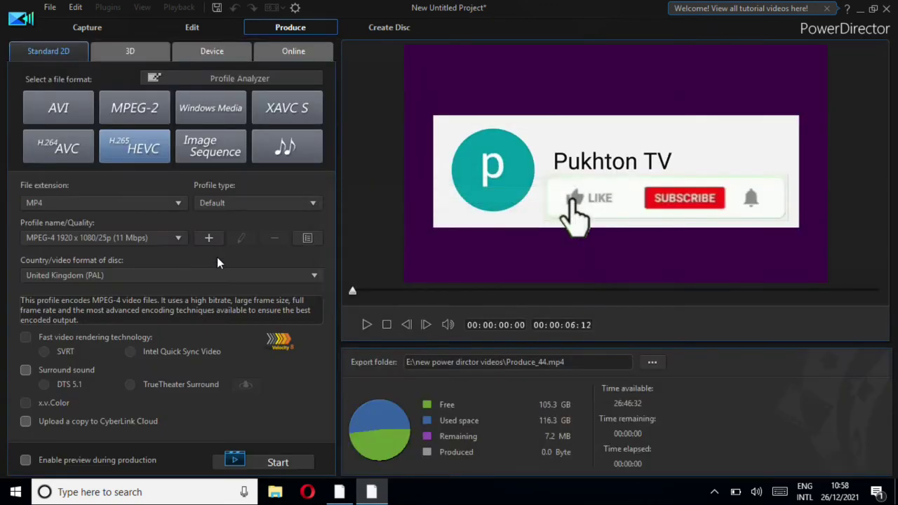
pyautogui.click(367, 325)
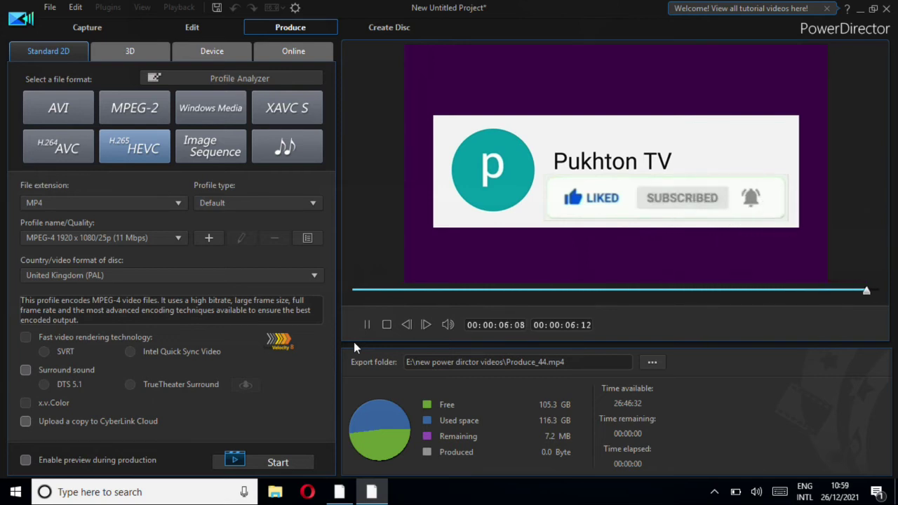
pyautogui.click(219, 54)
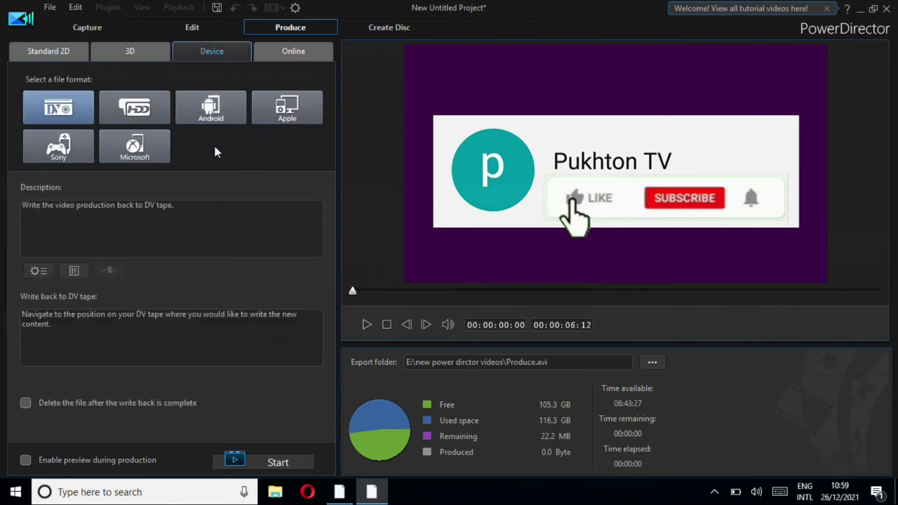
pyautogui.click(211, 105)
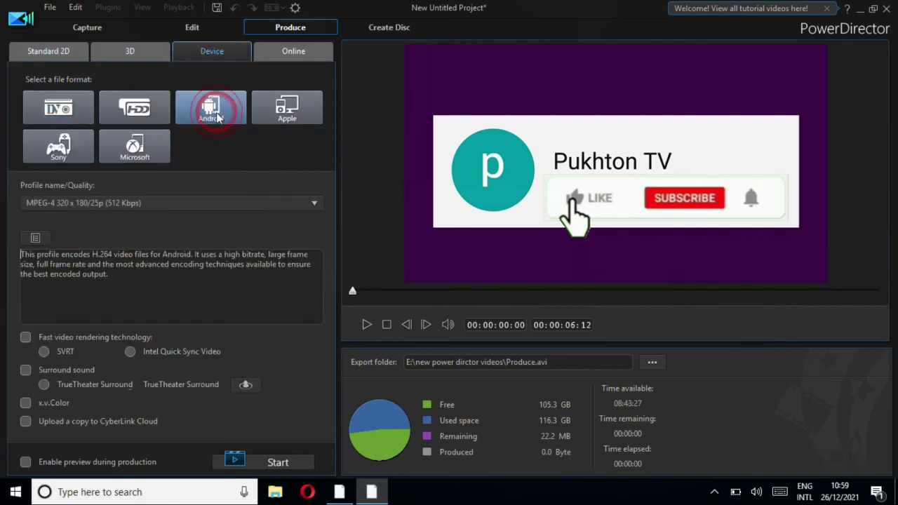
pyautogui.click(161, 203)
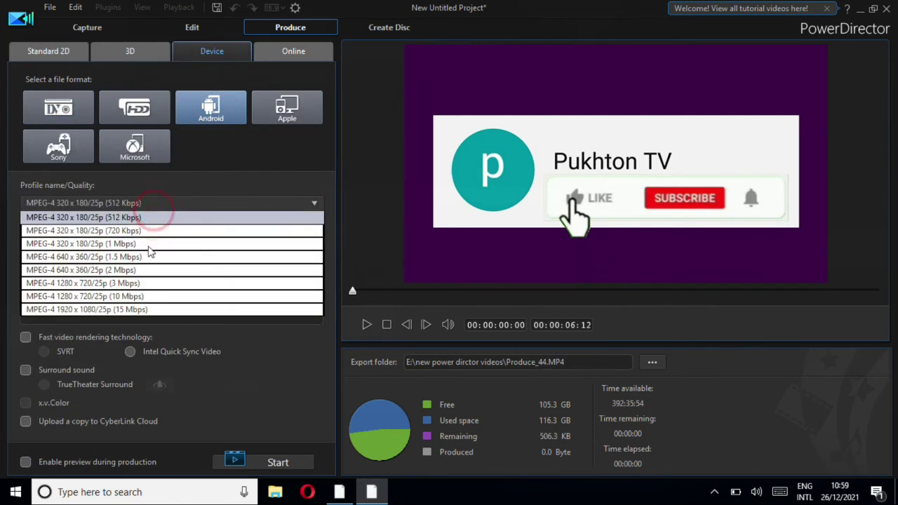
pyautogui.click(147, 284)
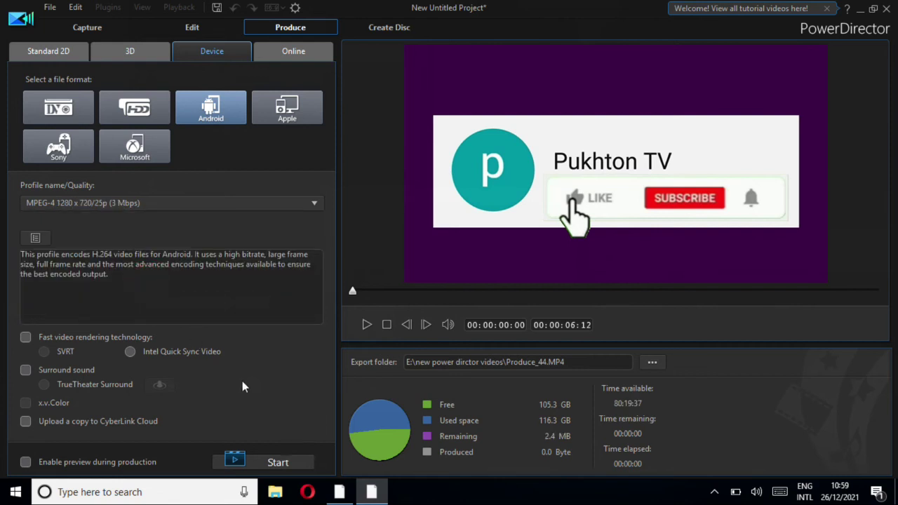
pyautogui.click(279, 464)
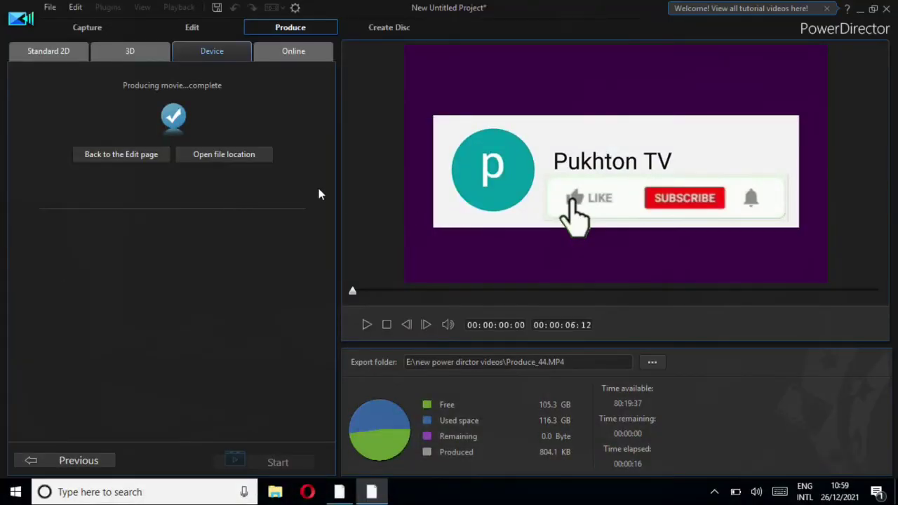
# Step: Return to editing and delete all clips from the timeline
pyautogui.click(197, 28)
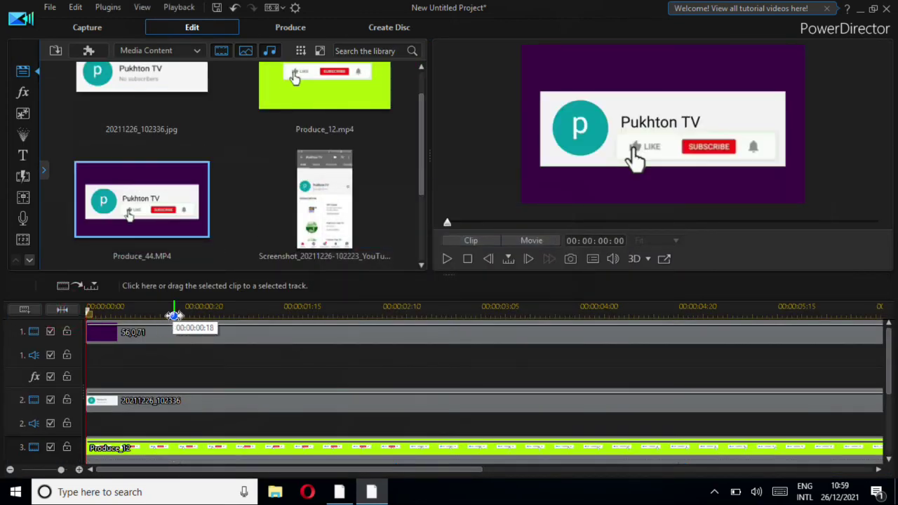
pyautogui.click(345, 406)
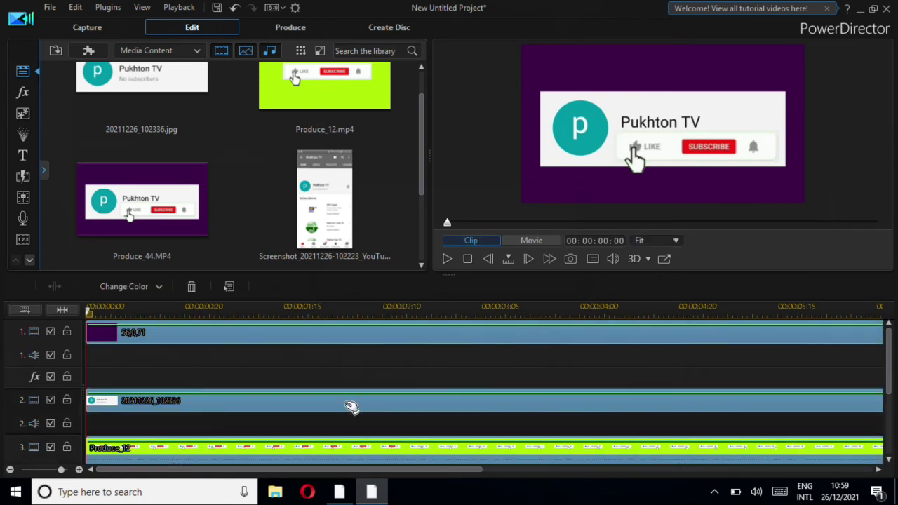
pyautogui.press('Delete')
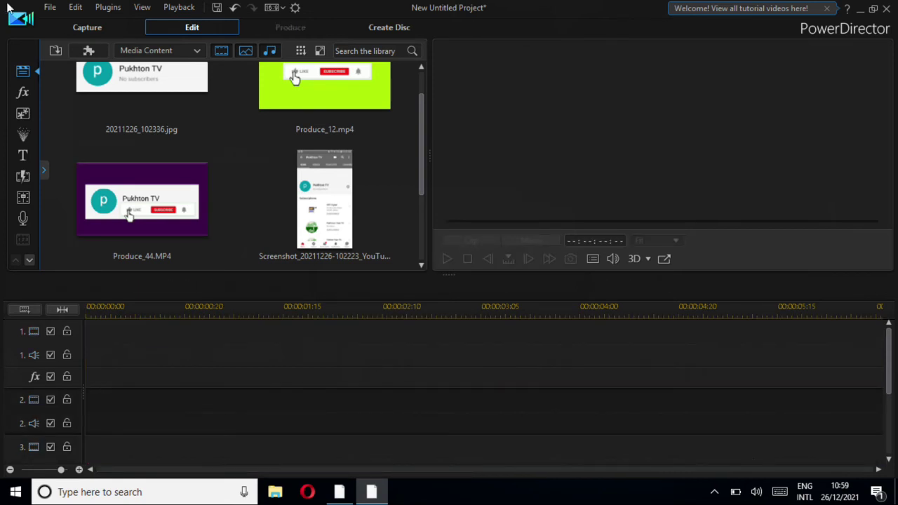
# Step: Import the video 20200713_115547 from the sgret programe folder on Work (E:) into the media library
pyautogui.click(54, 52)
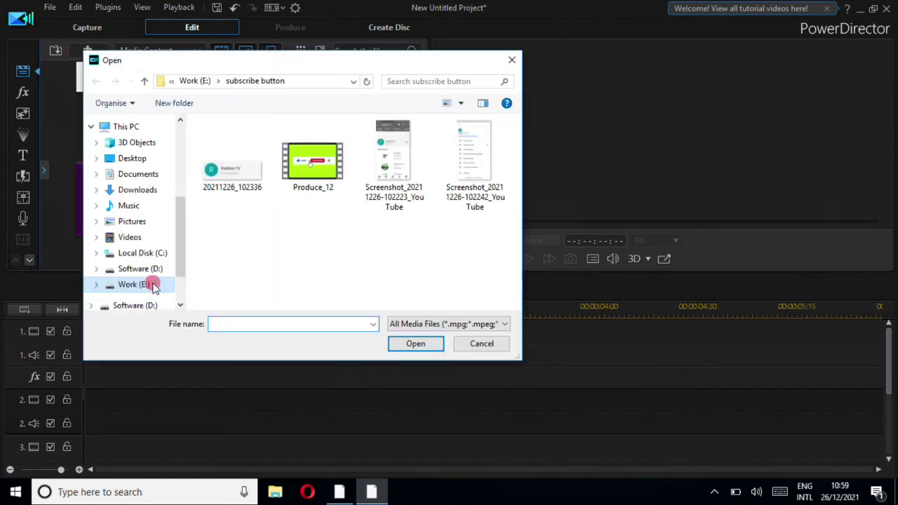
pyautogui.click(152, 285)
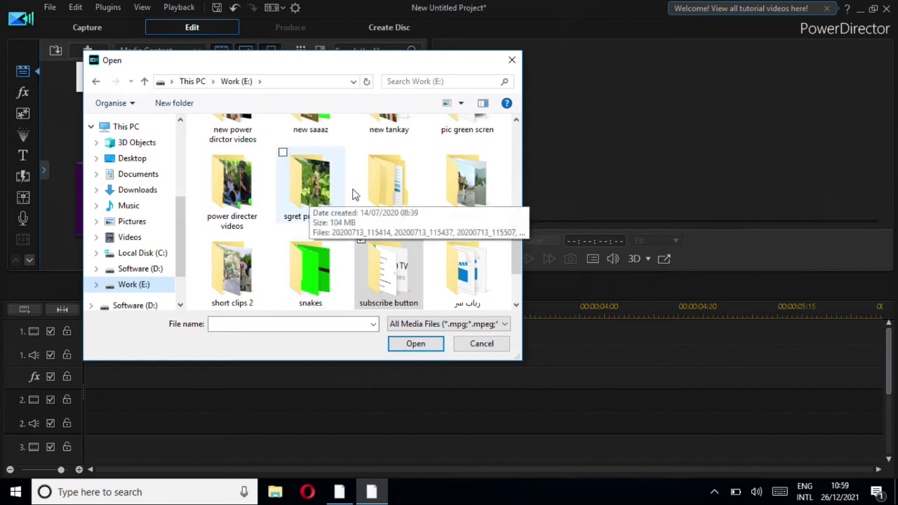
pyautogui.doubleClick(310, 198)
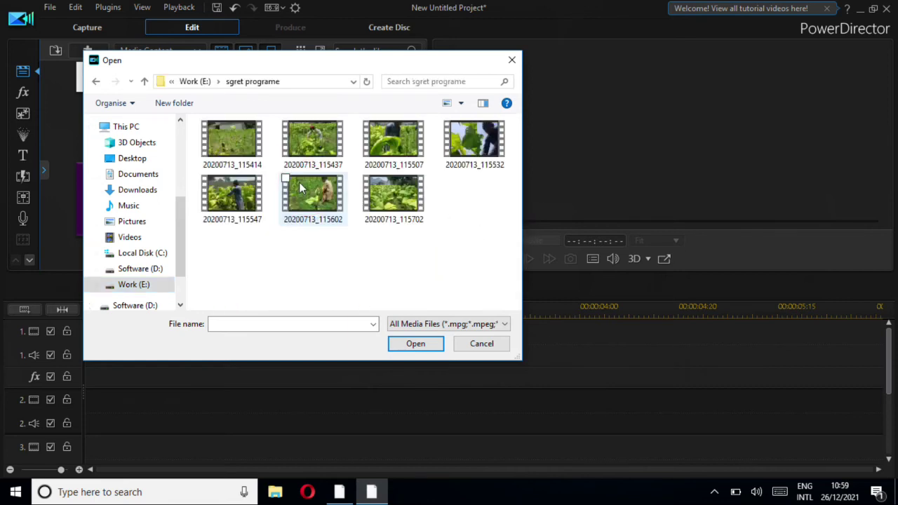
pyautogui.doubleClick(235, 200)
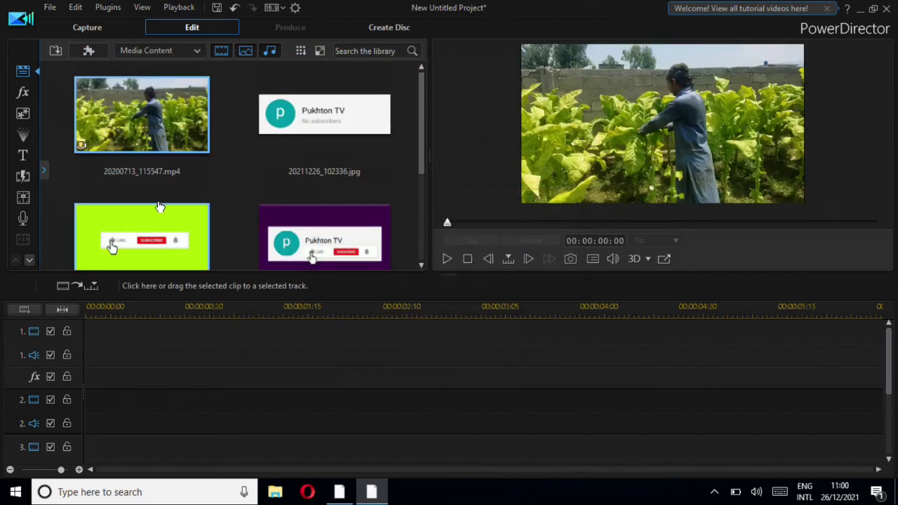
# Step: Place 20200713_115547.mp4 at the start of track 1 and Produce_44.MP4 at the start of track 2
pyautogui.moveTo(141, 121); pyautogui.dragTo(91, 350)
pyautogui.click(353, 229)
pyautogui.moveTo(262, 368); pyautogui.dragTo(79, 425)
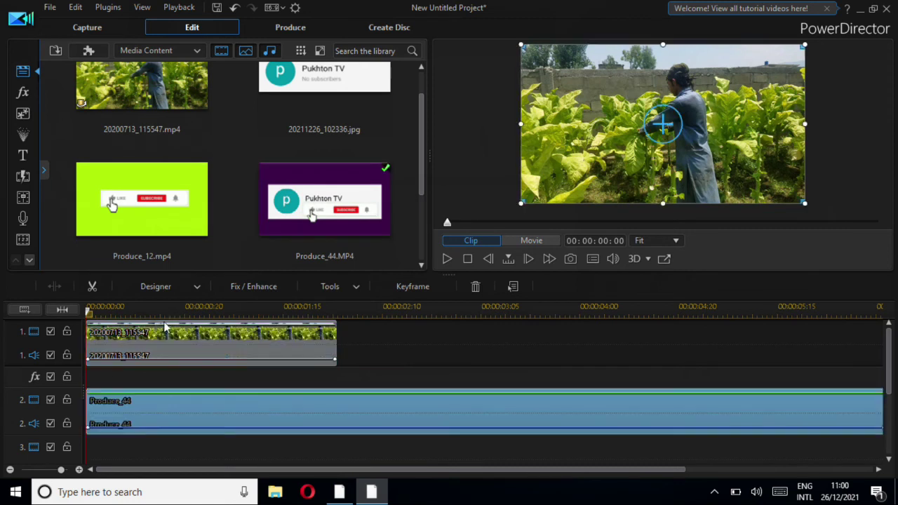
# Step: Add two more copies of 20200713_115547.mp4 end to end after the first one on track 1
pyautogui.moveTo(254, 311); pyautogui.dragTo(184, 306)
pyautogui.moveTo(160, 85); pyautogui.dragTo(202, 356)
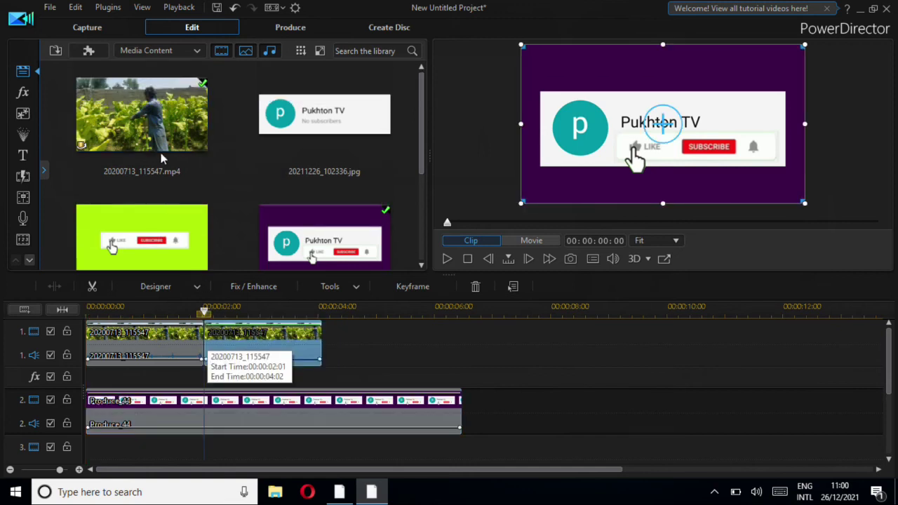
pyautogui.moveTo(151, 122); pyautogui.dragTo(321, 347)
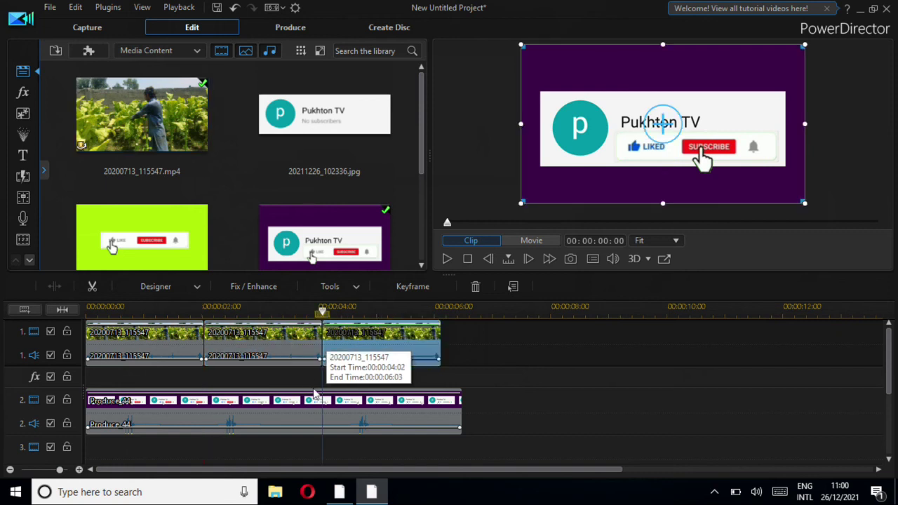
# Step: Chroma-key the Produce_44 clip's purple background in the PiP Designer with Color Range 28 and Denoise 10, and apply the changes
pyautogui.click(274, 407)
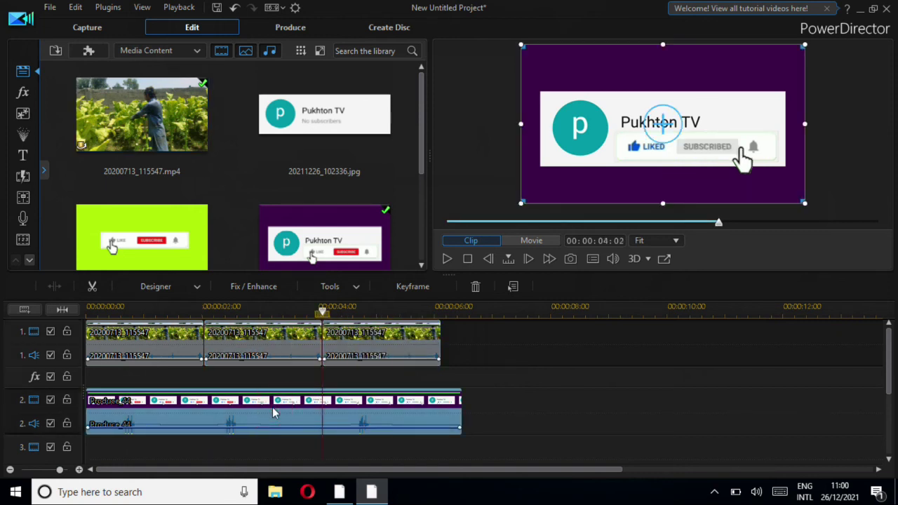
pyautogui.doubleClick(244, 409)
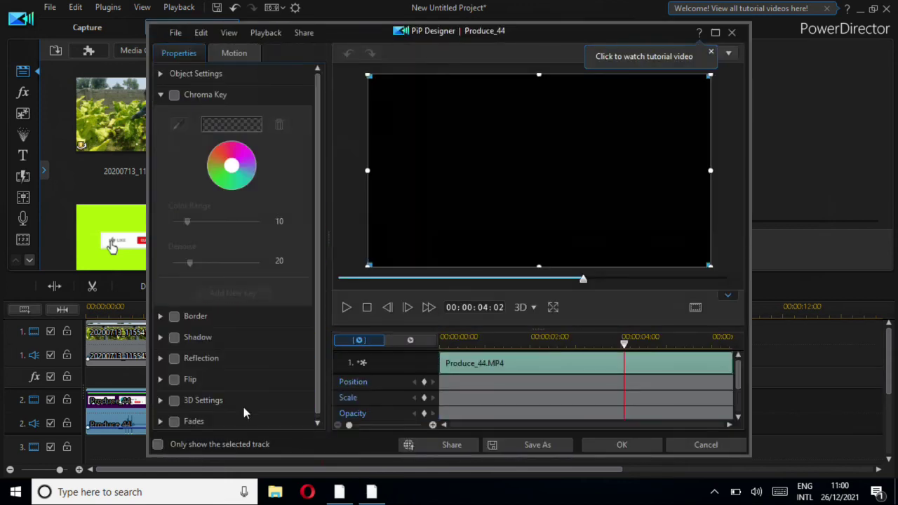
pyautogui.click(174, 94)
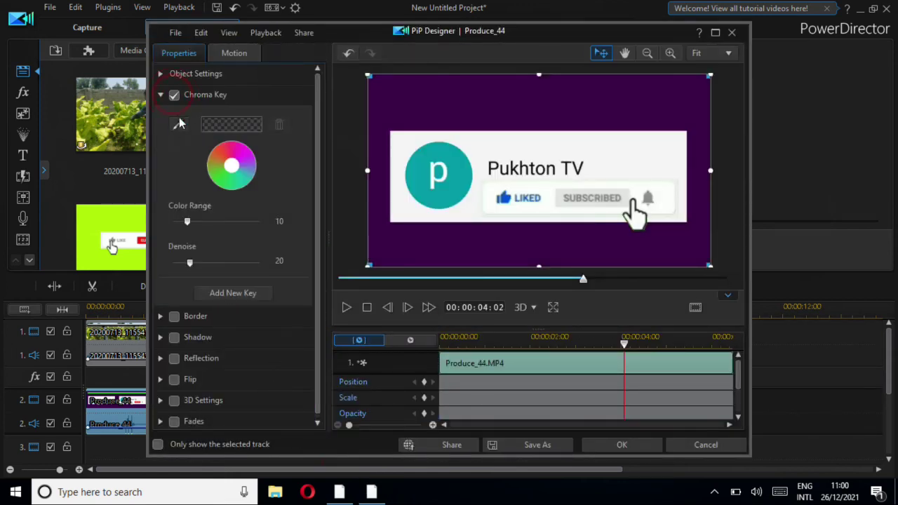
pyautogui.click(179, 125)
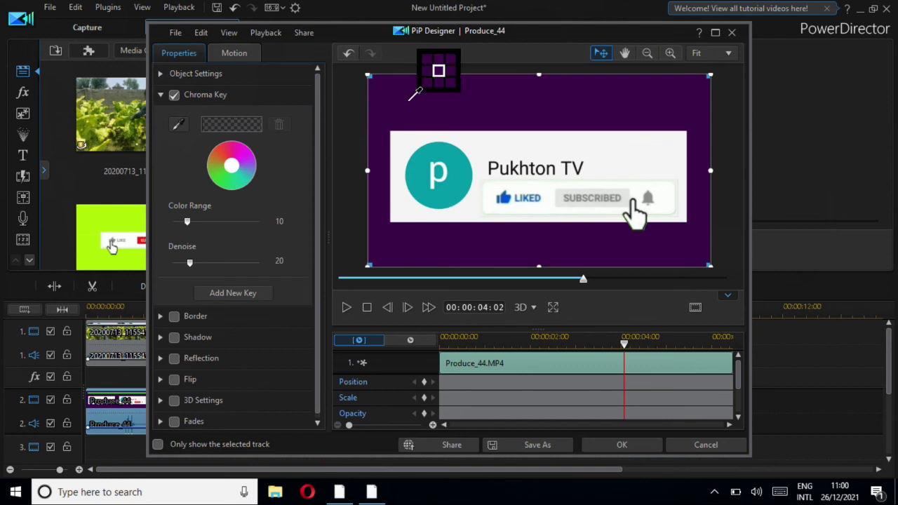
pyautogui.click(443, 105)
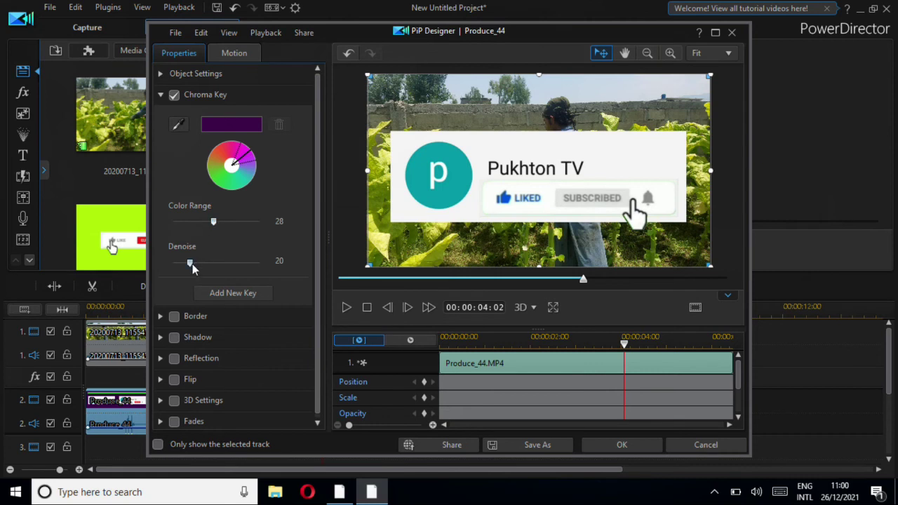
pyautogui.moveTo(196, 267)
pyautogui.mouseDown()
pyautogui.moveTo(208, 264)
pyautogui.moveTo(186, 268)
pyautogui.mouseUp()
pyautogui.click(622, 442)
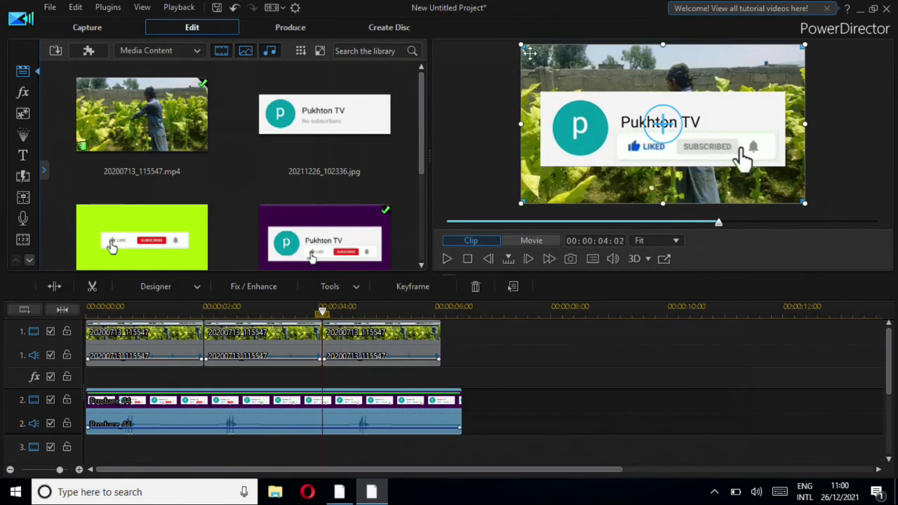
# Step: Scale down the Produce_44 overlay and move it against the left edge of the video frame
pyautogui.moveTo(519, 44); pyautogui.dragTo(611, 95)
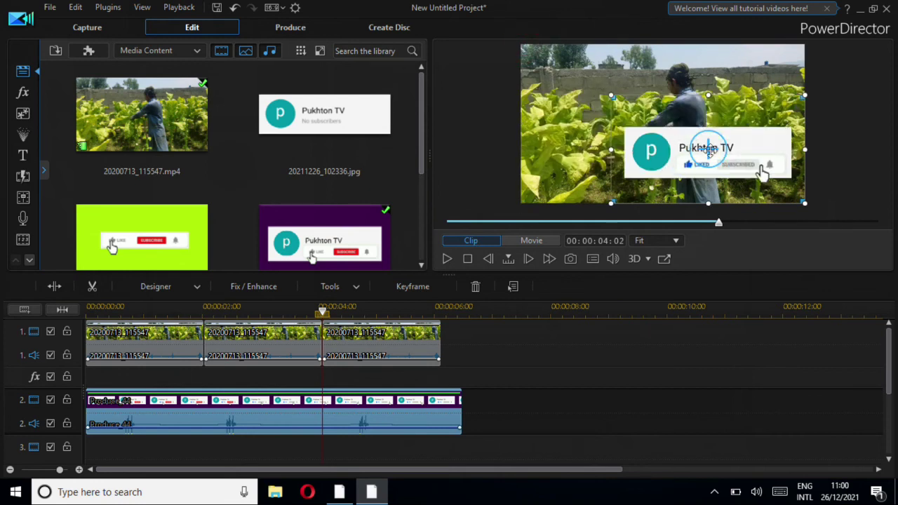
pyautogui.moveTo(709, 149); pyautogui.dragTo(618, 119)
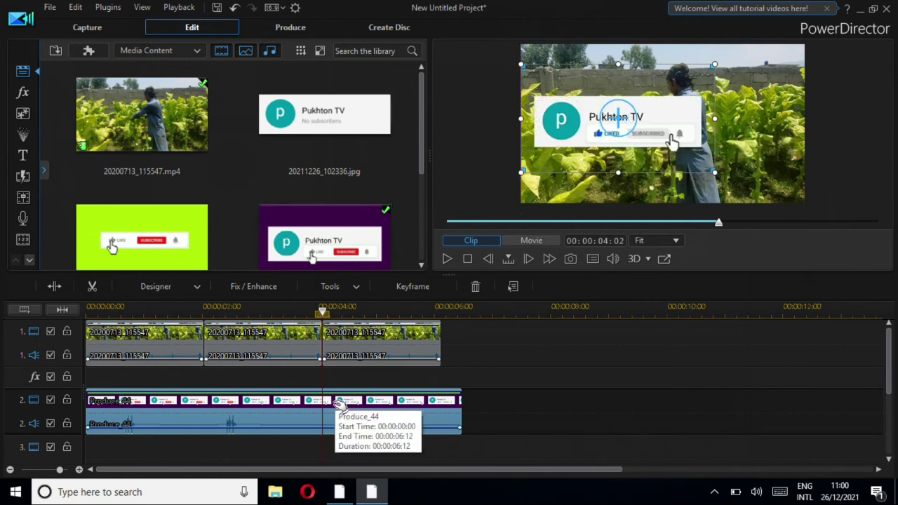
# Step: Assign the straight downward dotted motion path to the Produce_44 overlay in the PiP Designer
pyautogui.doubleClick(335, 401)
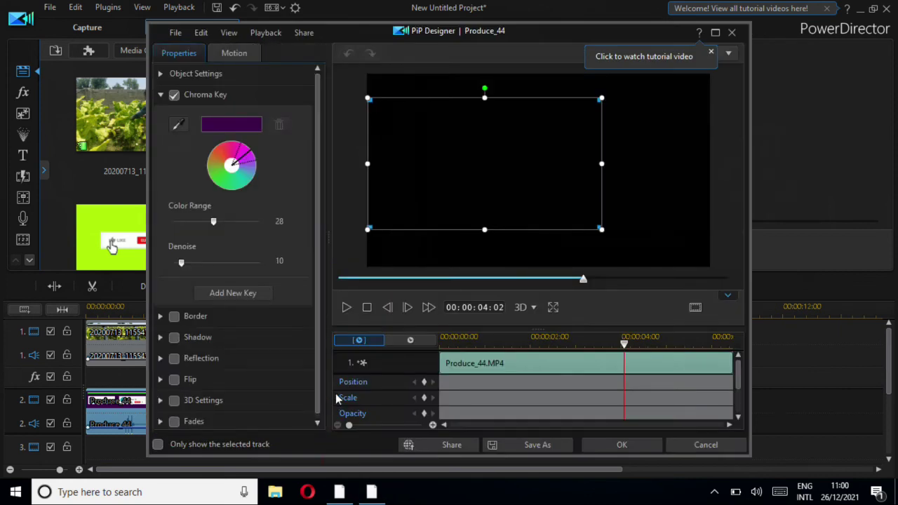
pyautogui.click(236, 56)
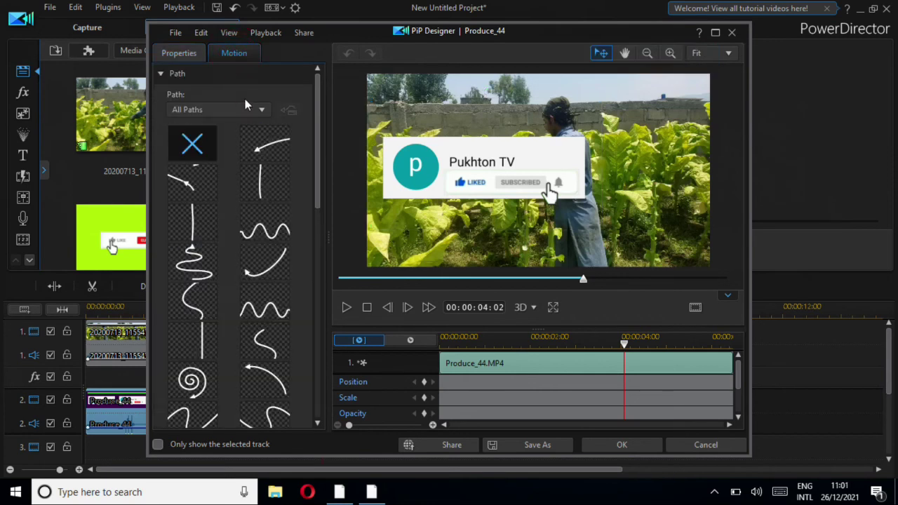
pyautogui.scroll(-5, 254, 292)
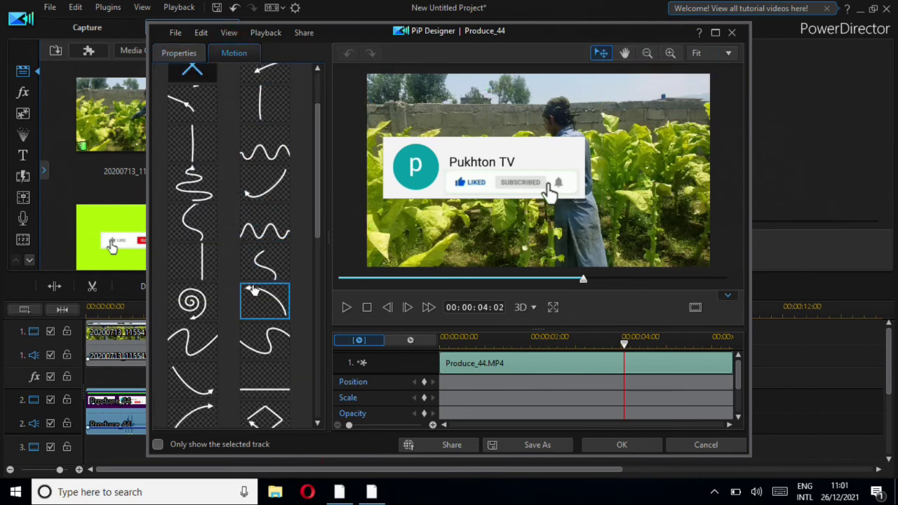
pyautogui.scroll(-3, 254, 289)
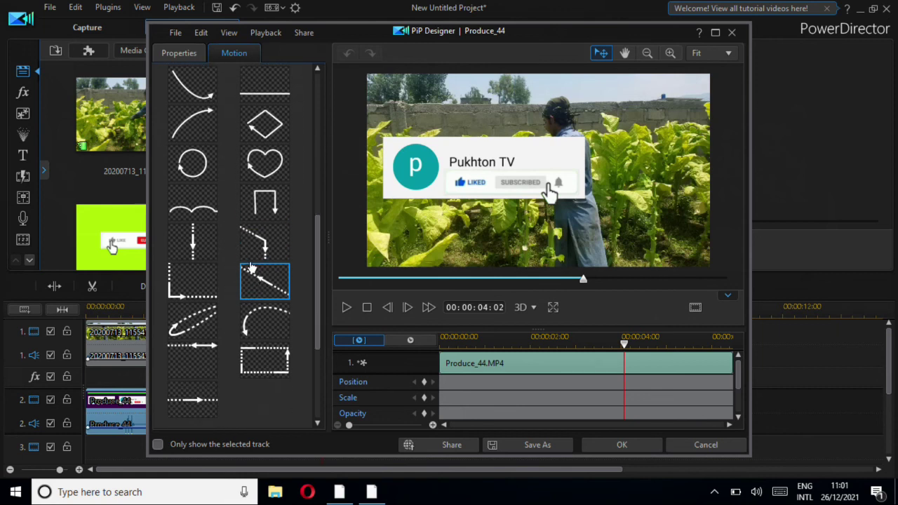
pyautogui.click(195, 246)
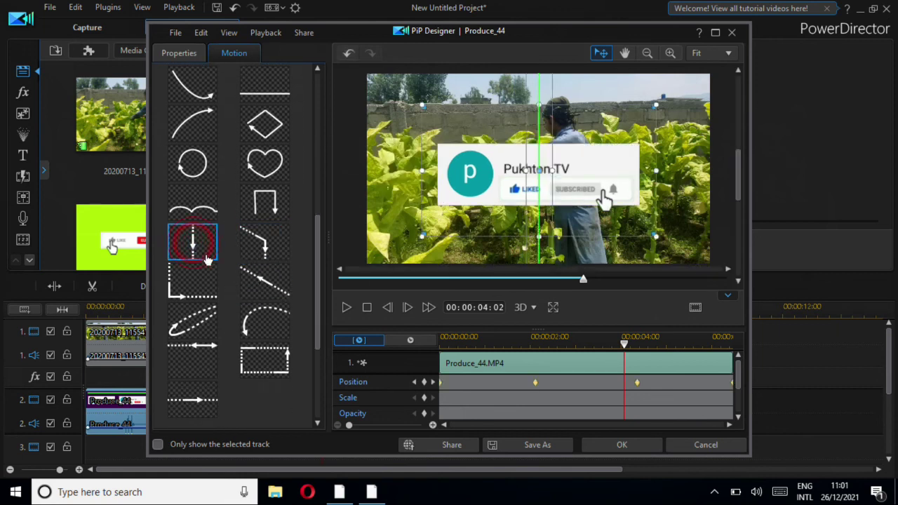
# Step: Preview the overlay's motion from the start of the clip and apply the PiP settings
pyautogui.click(347, 308)
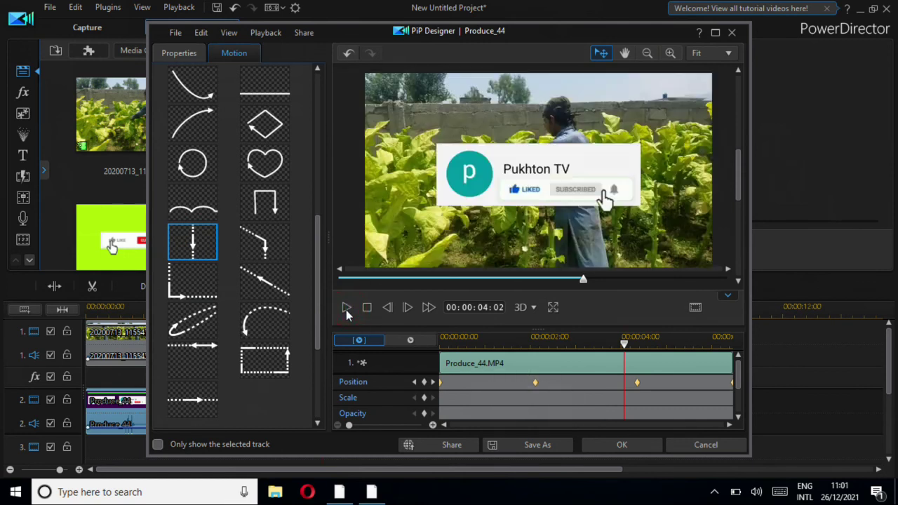
pyautogui.click(346, 308)
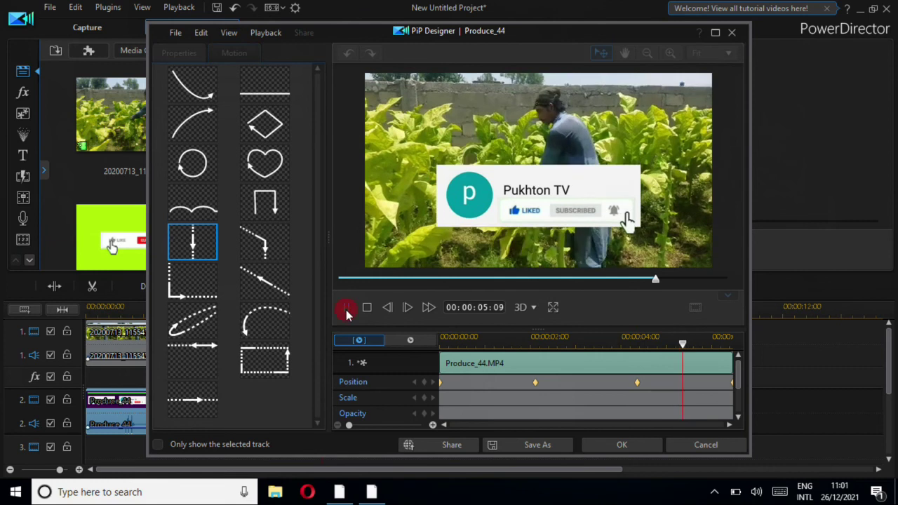
pyautogui.click(346, 308)
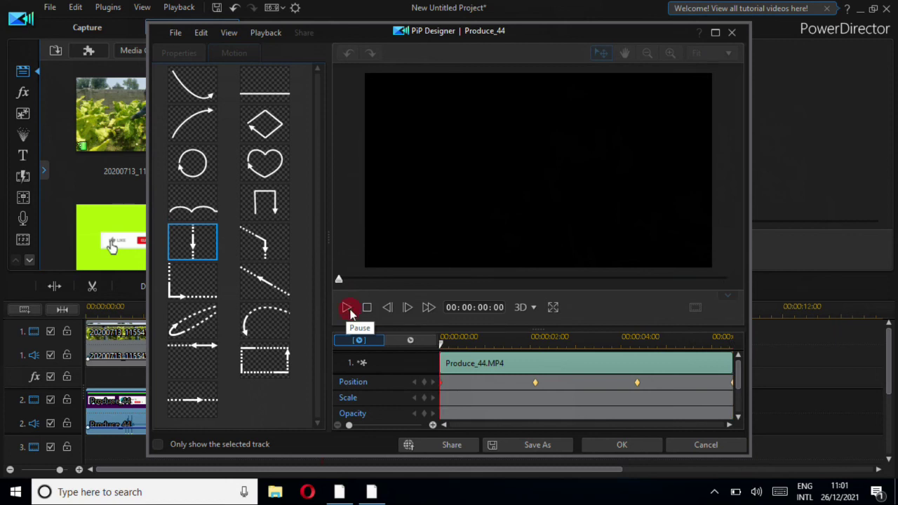
pyautogui.click(347, 308)
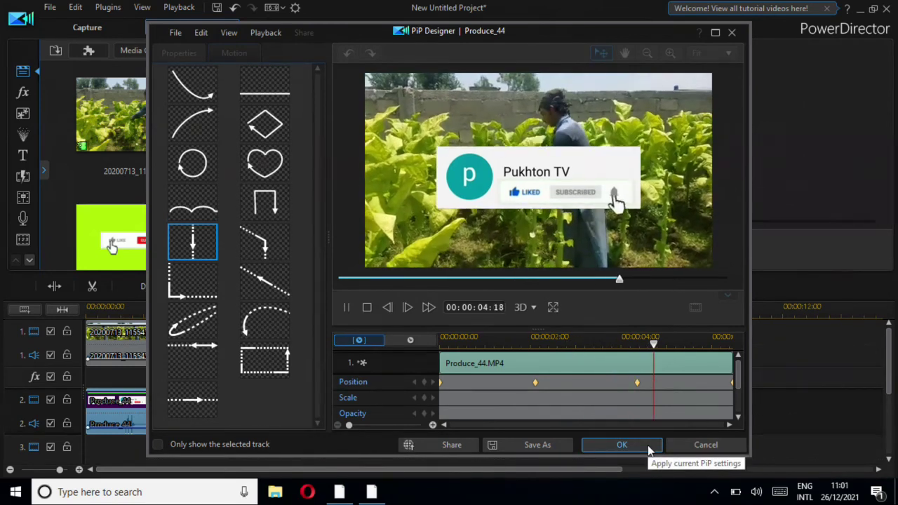
pyautogui.click(622, 444)
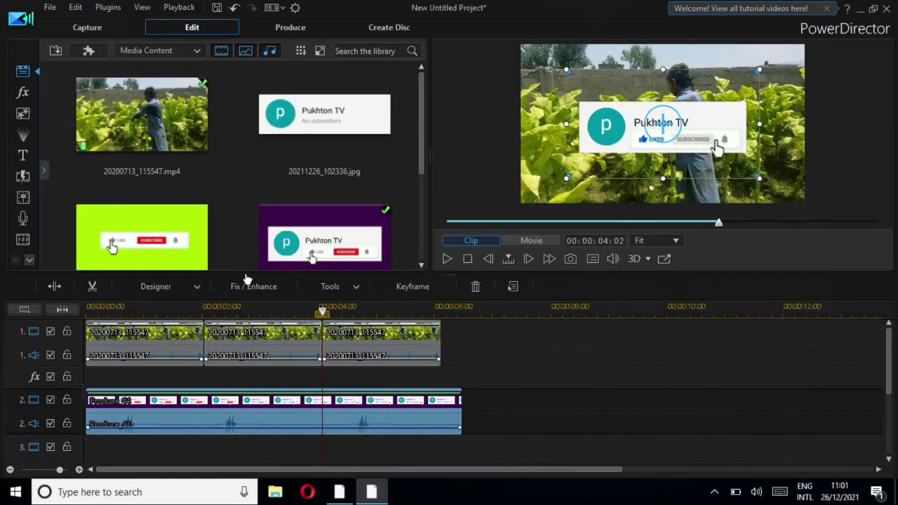
# Step: Open the production settings for exporting the field footage with its subscribe button overlay
pyautogui.click(290, 30)
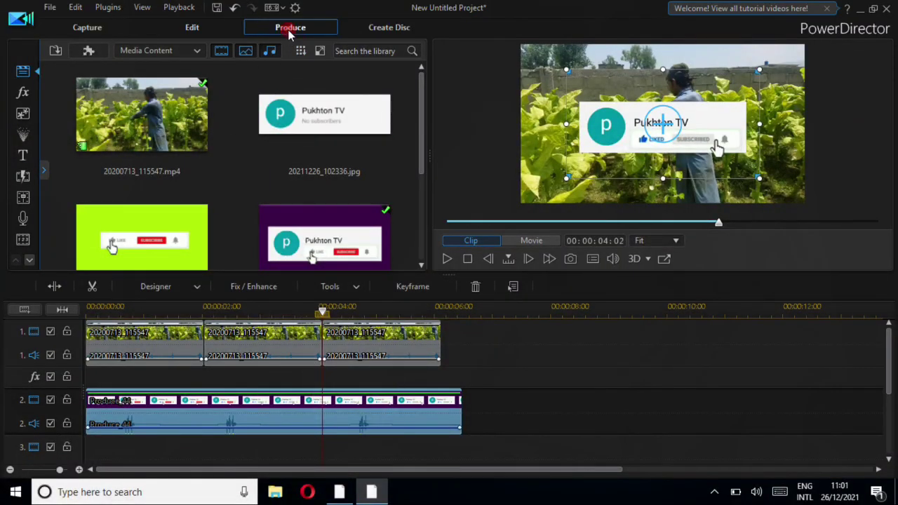